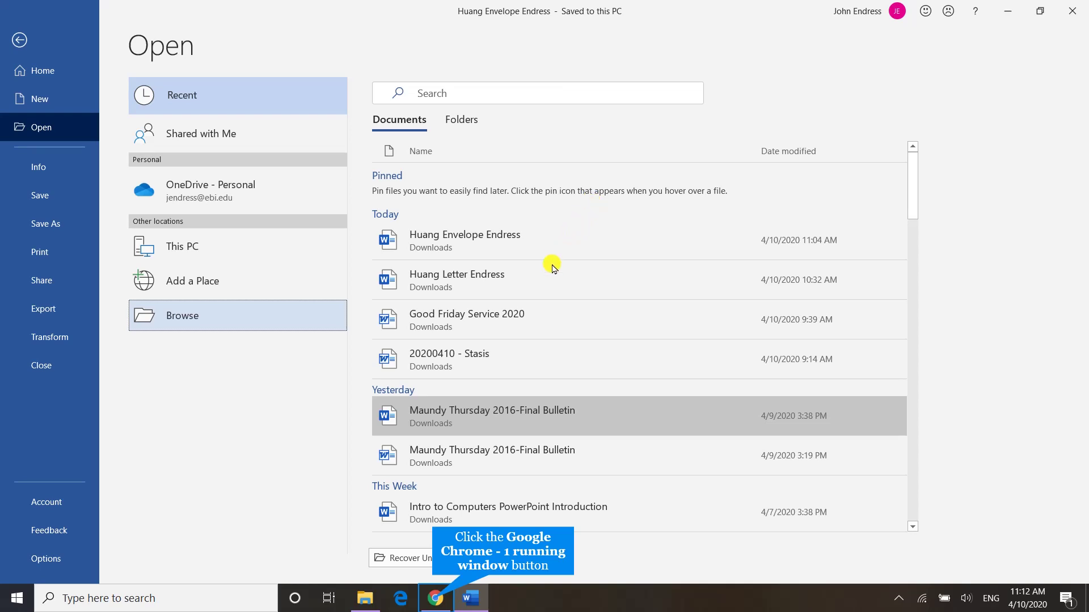
# Switch to Google Chrome, view the Word1 Review folder's files in Drive, and return to Word
pyautogui.click(432, 596)
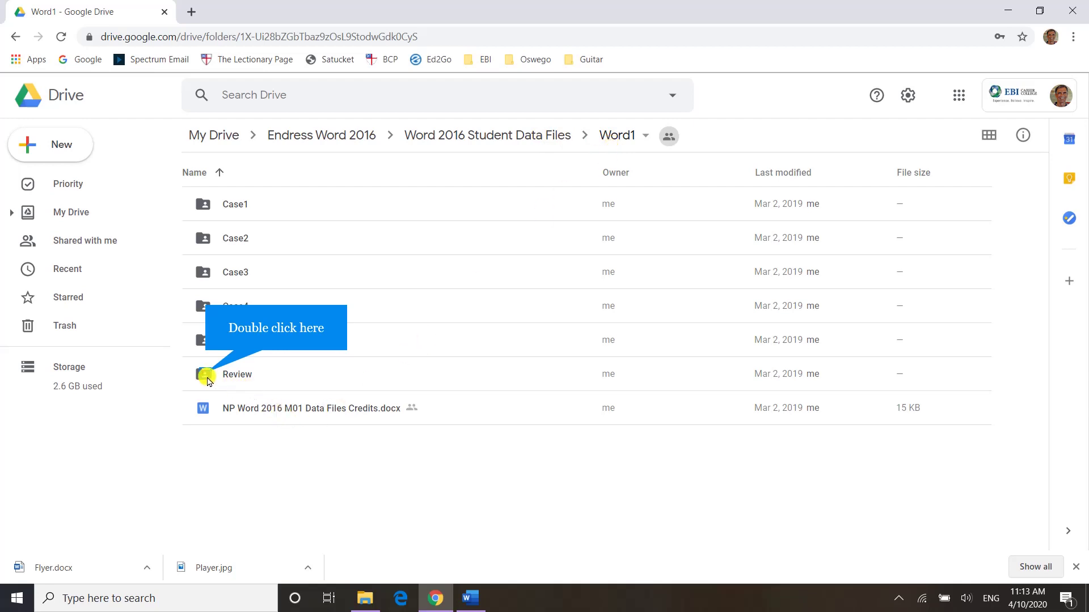
pyautogui.doubleClick(207, 377)
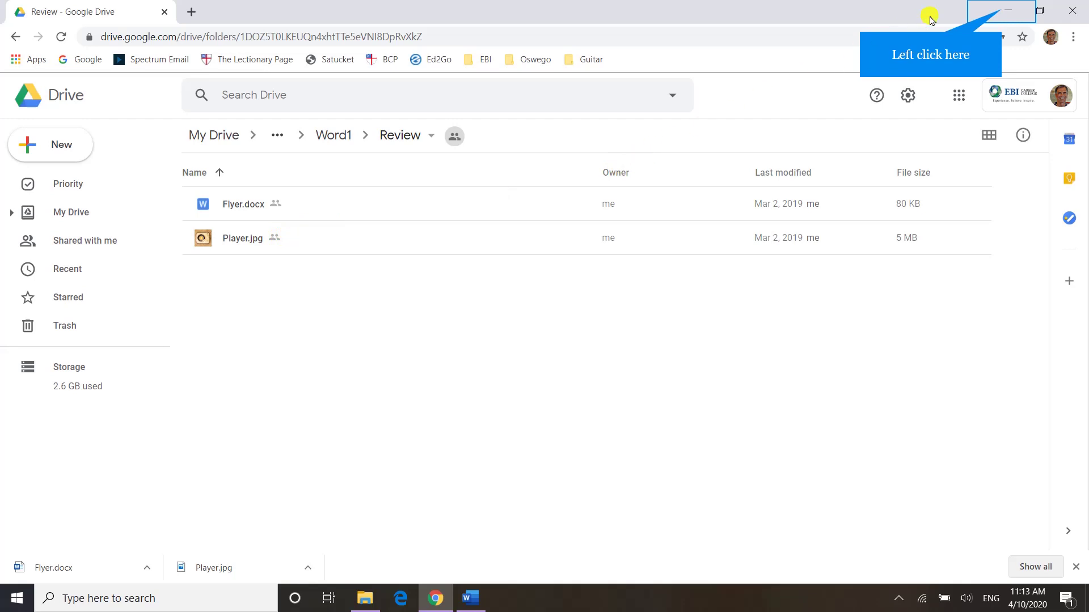
pyautogui.click(995, 14)
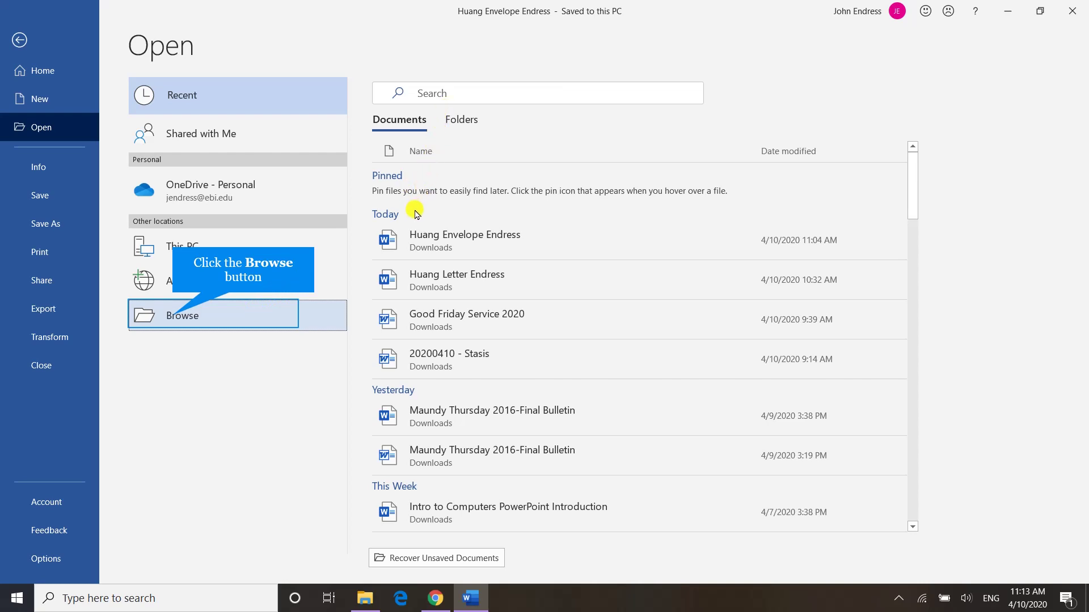
# Open the Flyer document from the Downloads folder
pyautogui.click(188, 321)
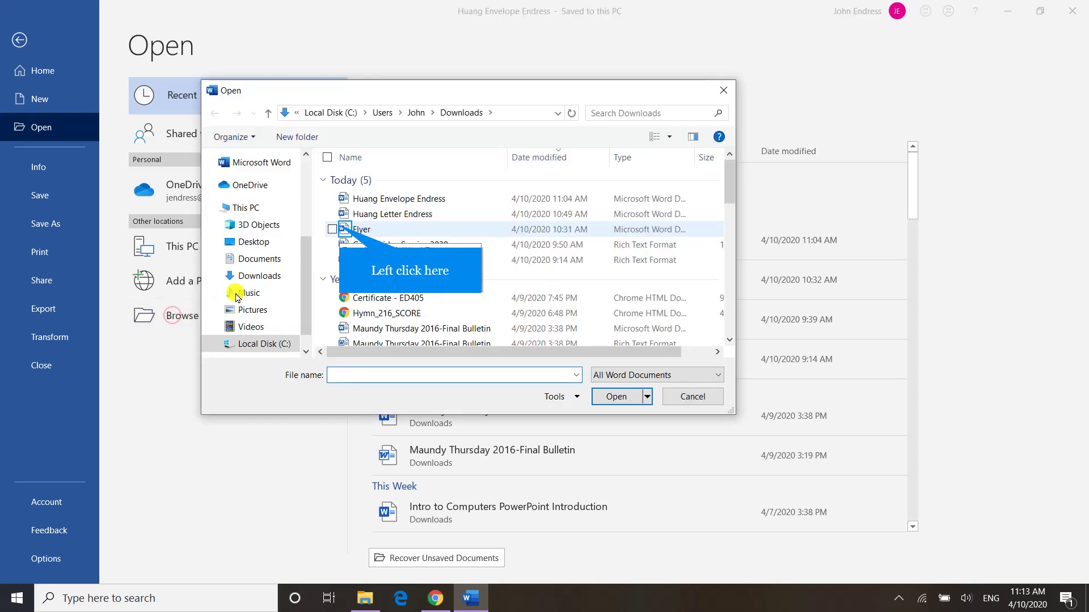
pyautogui.click(342, 229)
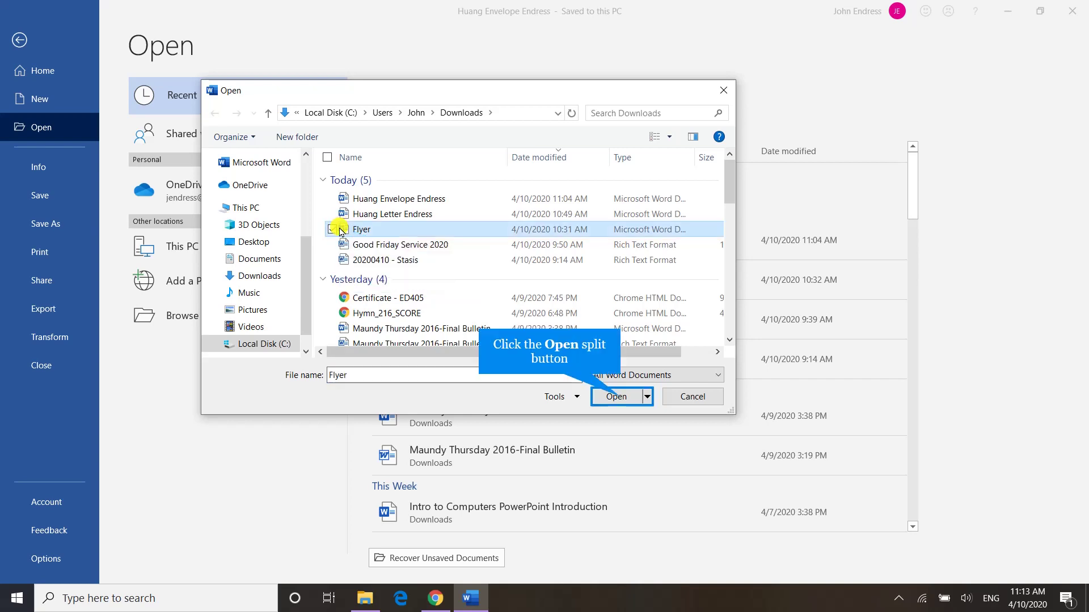
pyautogui.click(617, 396)
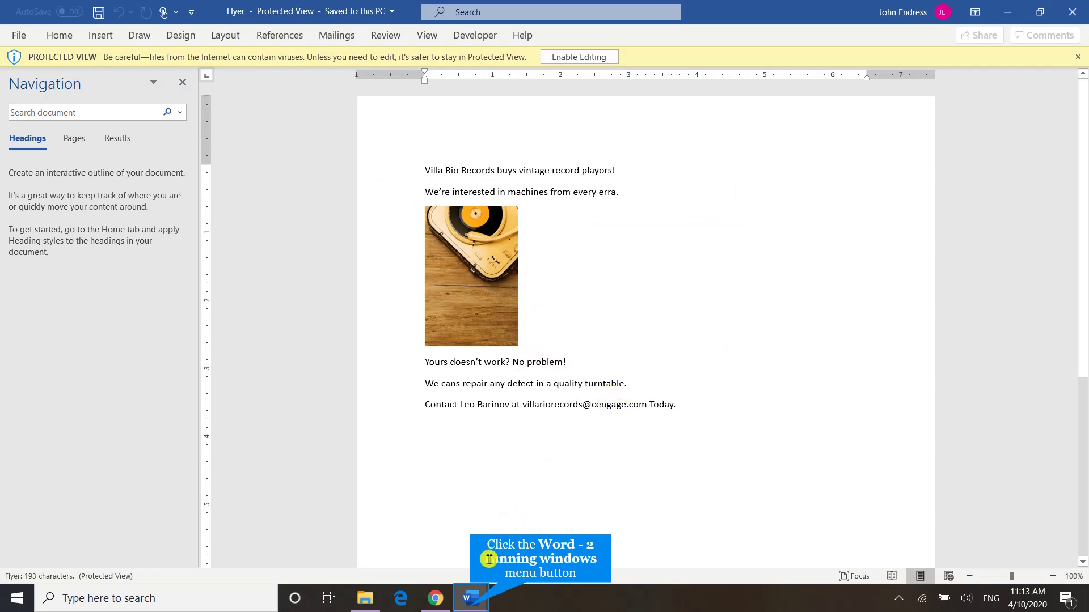
# Close the previously open envelope document and enable editing in the Flyer document
pyautogui.click(469, 597)
pyautogui.click(412, 553)
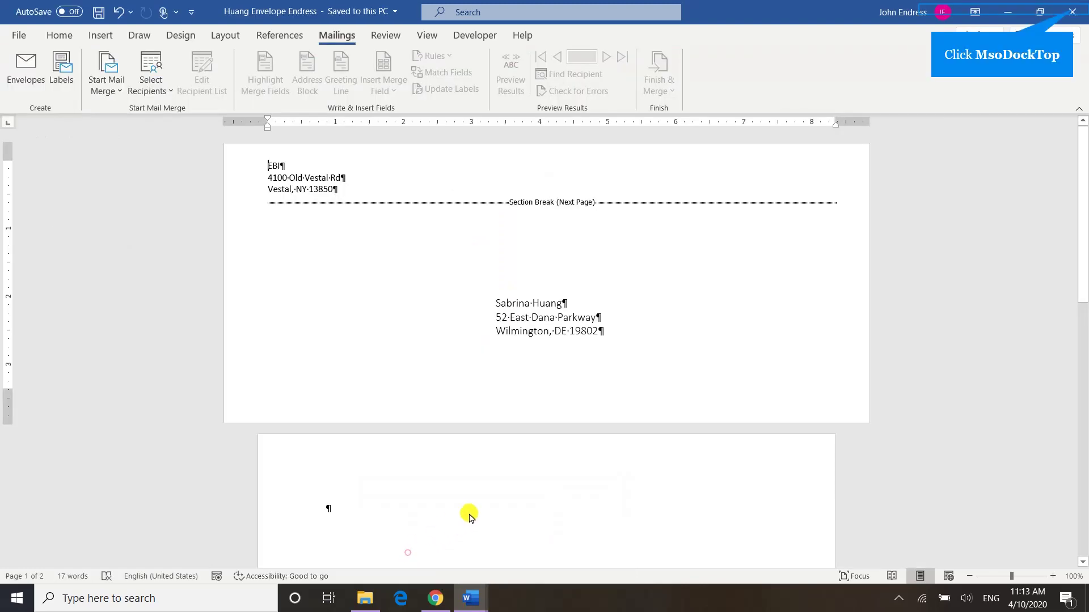
pyautogui.click(1073, 14)
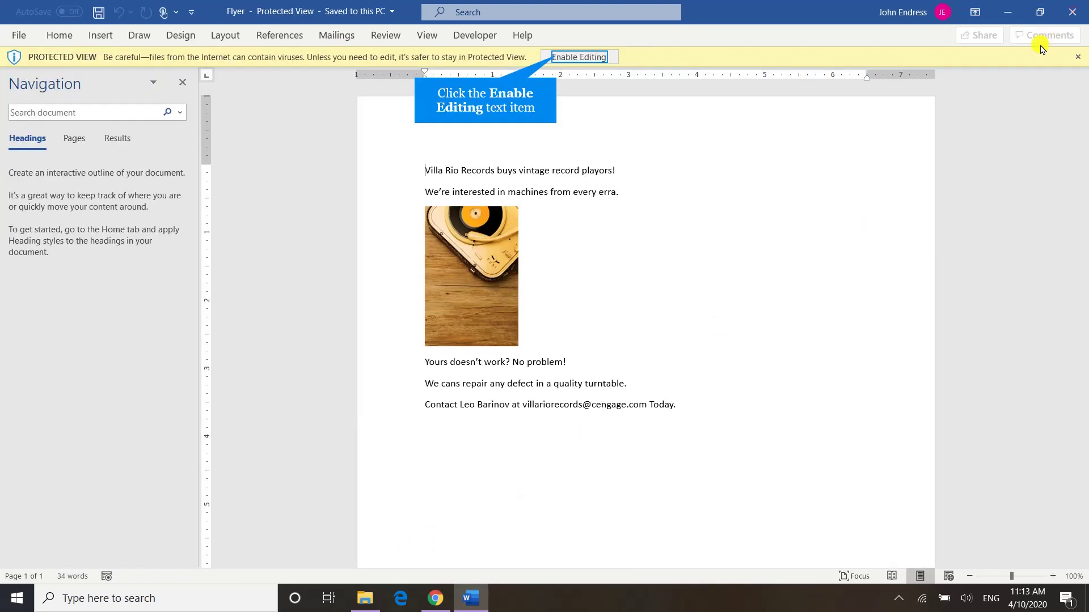
pyautogui.click(558, 57)
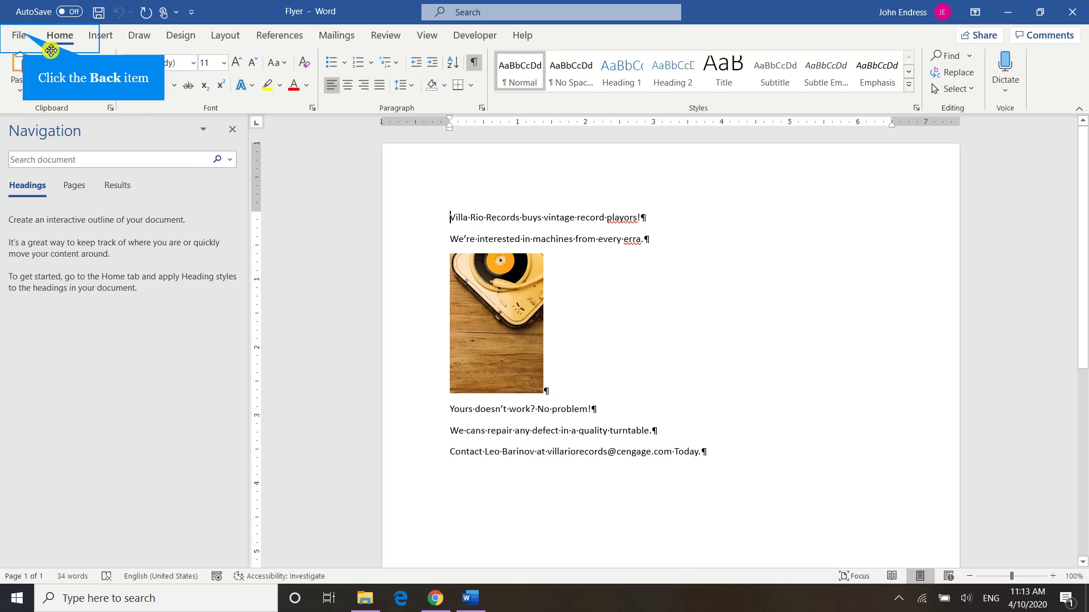
# Save a copy of the flyer in Downloads as "Record Player Flyer" followed by the author's last name
pyautogui.click(25, 36)
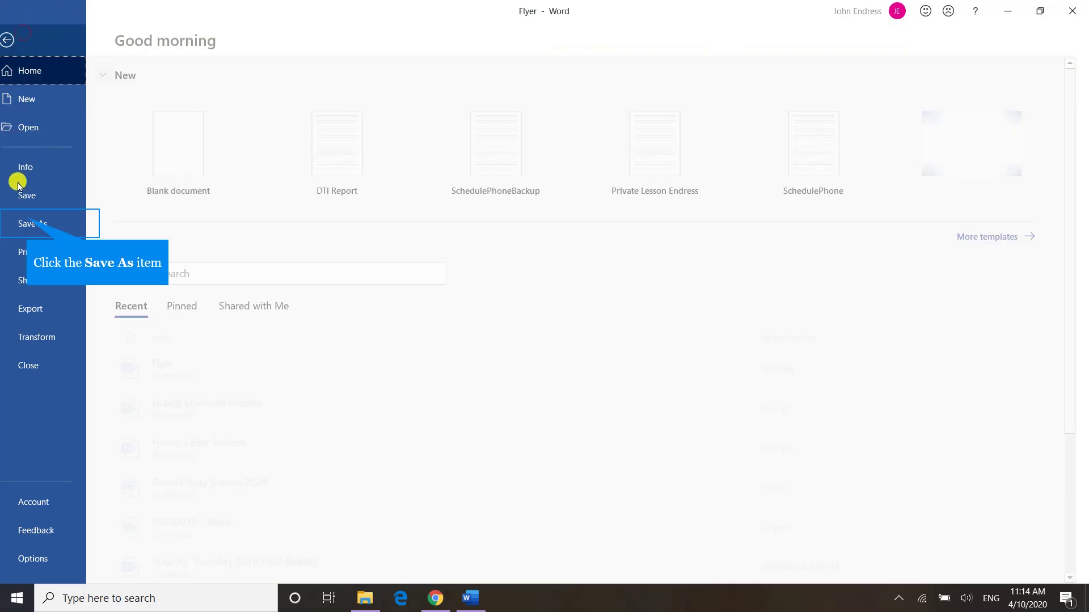
pyautogui.click(25, 220)
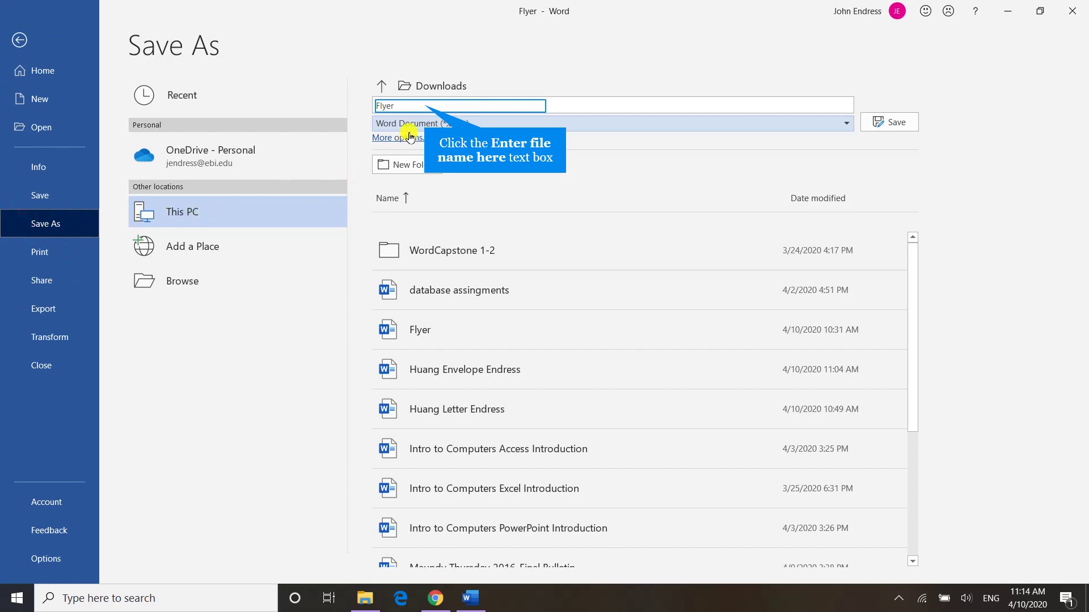
pyautogui.click(424, 106)
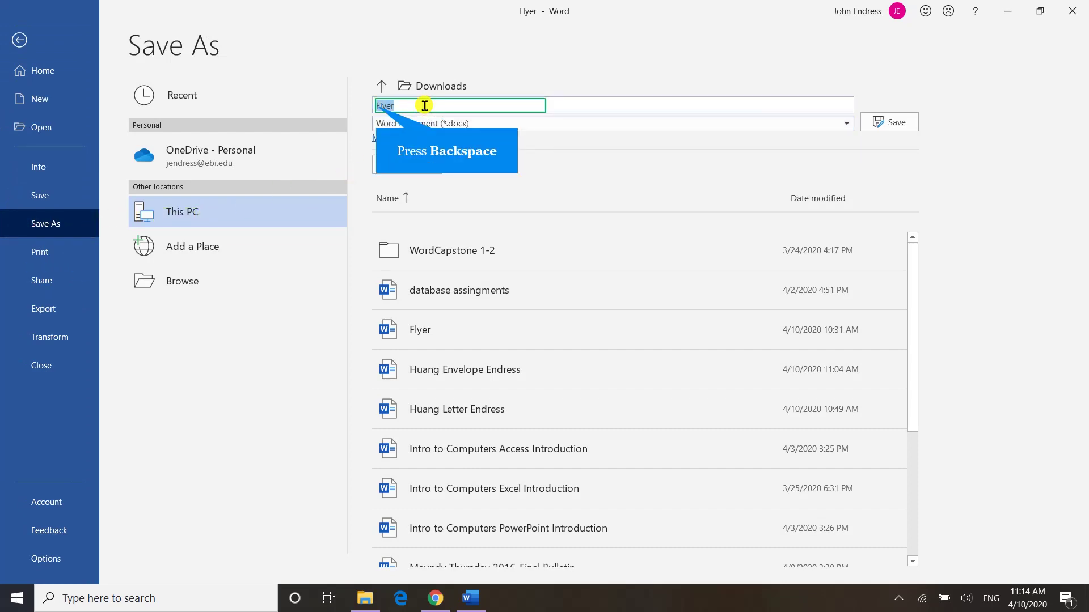
pyautogui.press('BackSpace')
pyautogui.write('Recor')
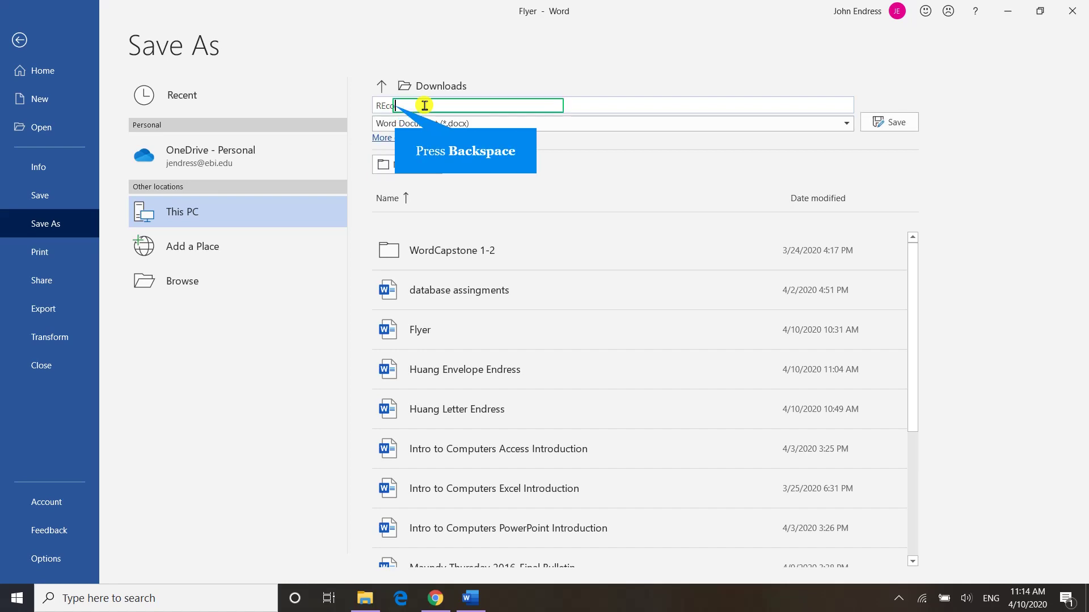
pyautogui.press('BackSpace')
pyautogui.press('BackSpace')
pyautogui.press('BackSpace')
pyautogui.press('BackSpace')
pyautogui.write('ecord')
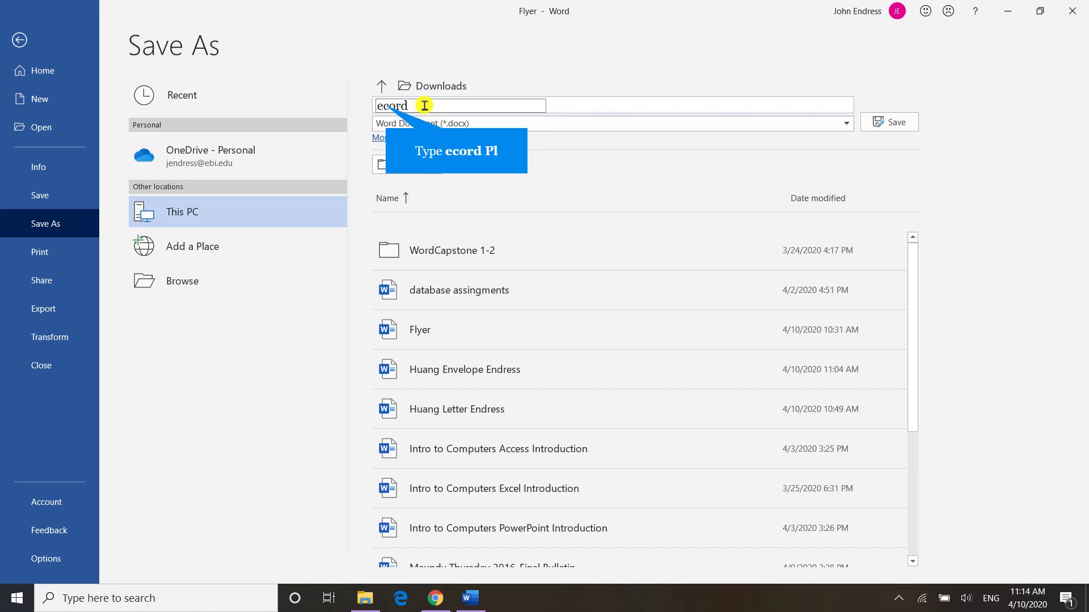
pyautogui.write(' Pl')
pyautogui.press('BackSpace')
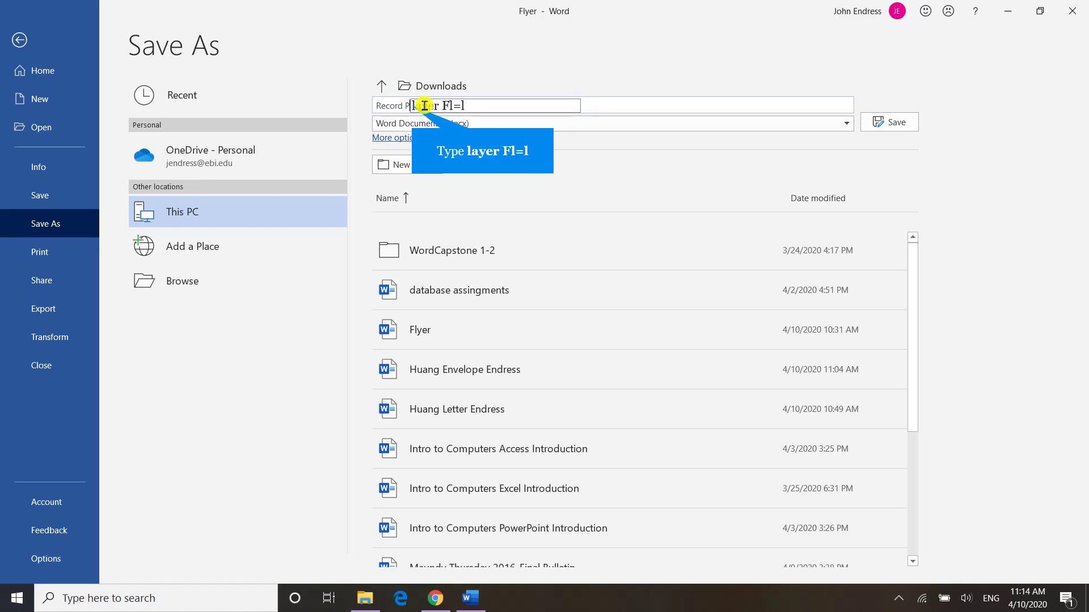
pyautogui.write('layer Fl=l')
pyautogui.press('BackSpace')
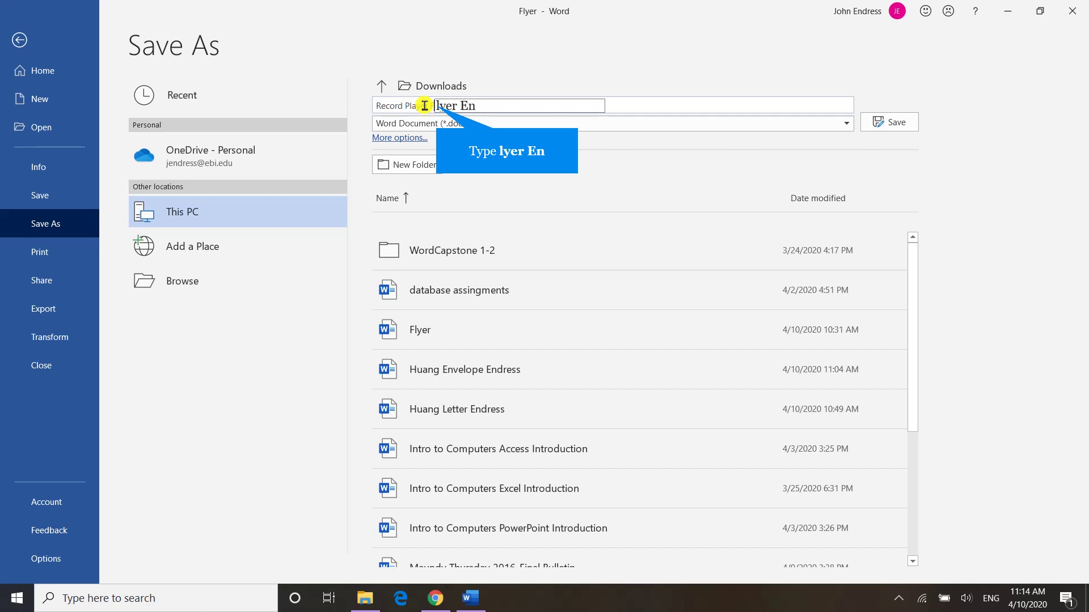
pyautogui.write('lyer En')
pyautogui.press('BackSpace')
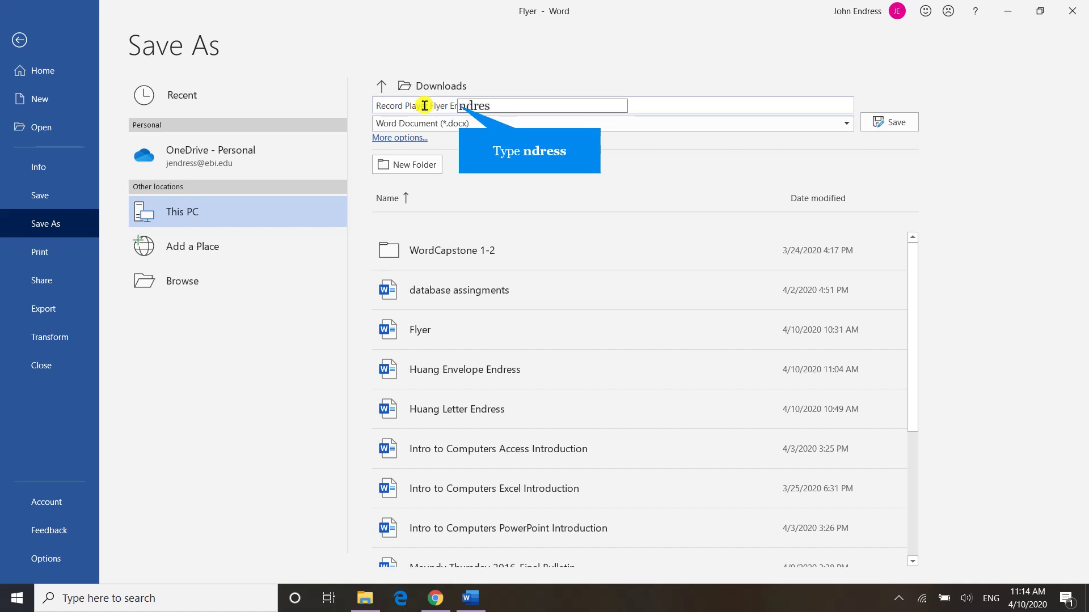
pyautogui.write('ndress')
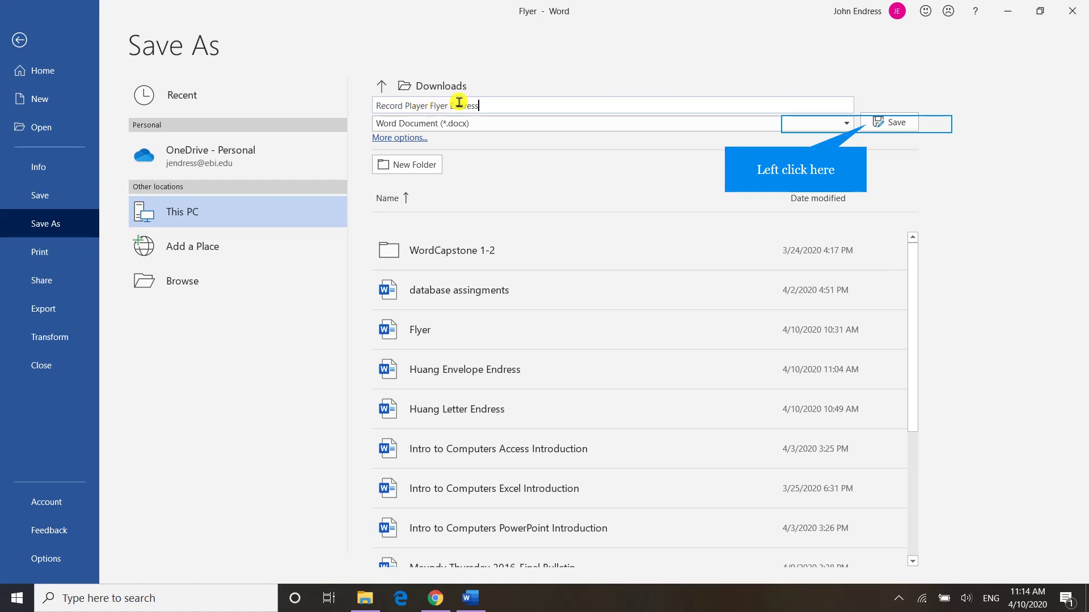
pyautogui.click(866, 125)
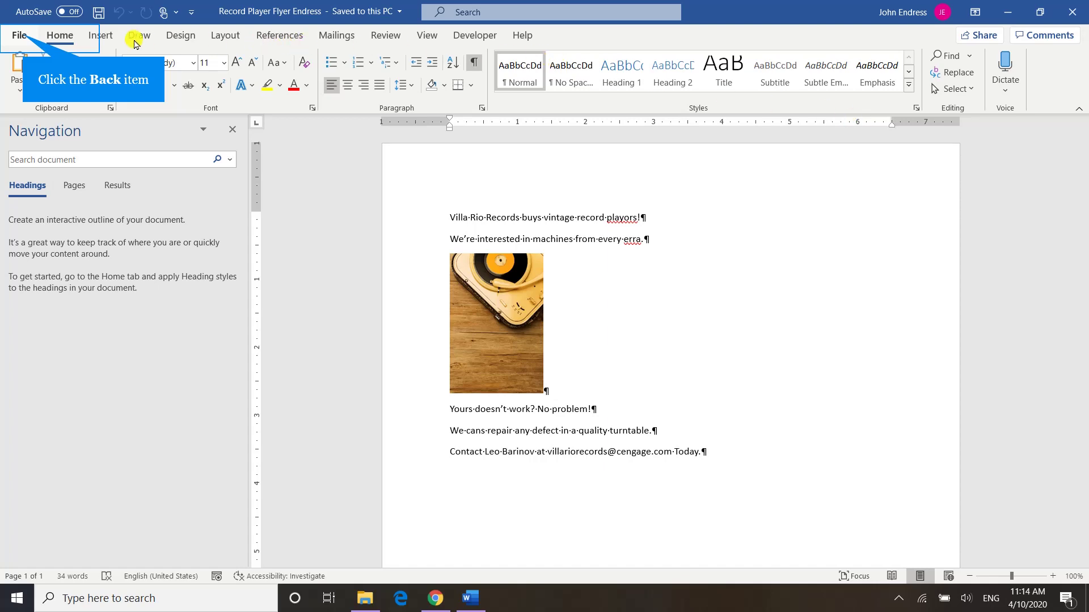
# Open Word Options and look through the General and Advanced settings
pyautogui.click(21, 37)
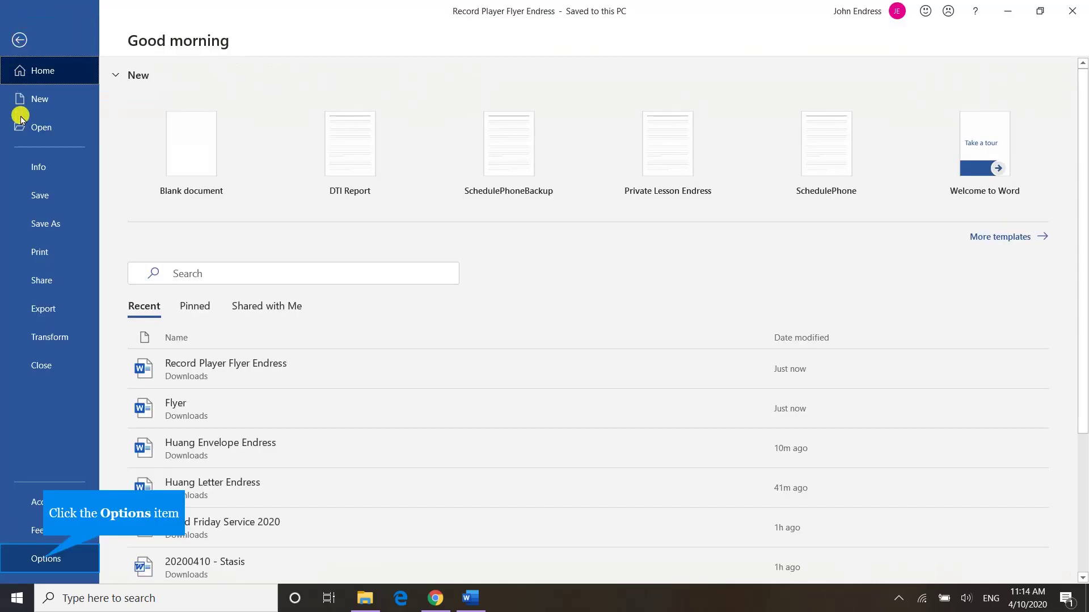
pyautogui.click(36, 561)
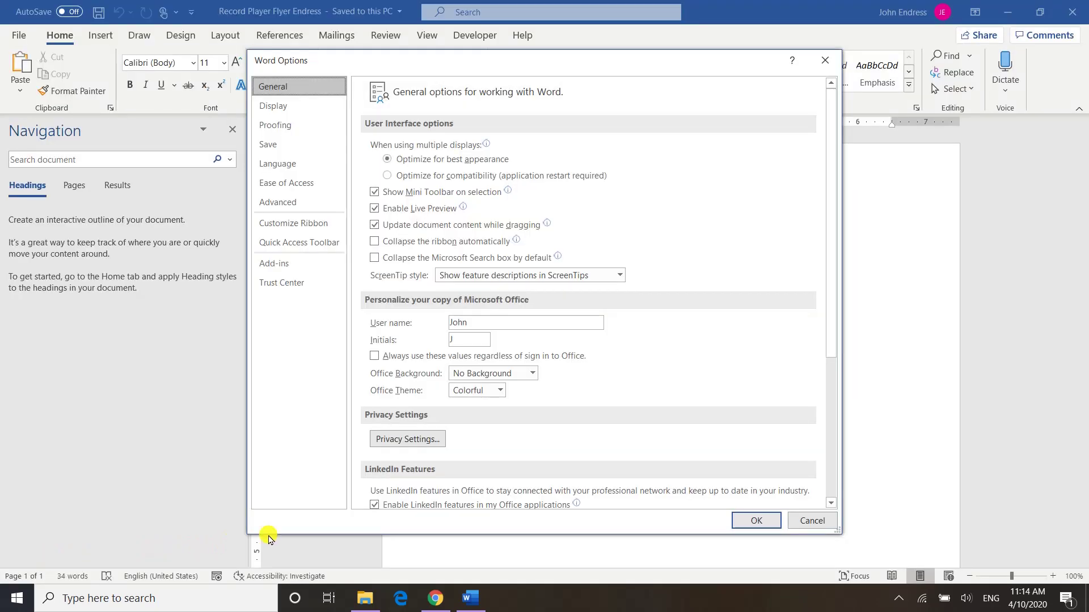
pyautogui.scroll(-4, 567, 360)
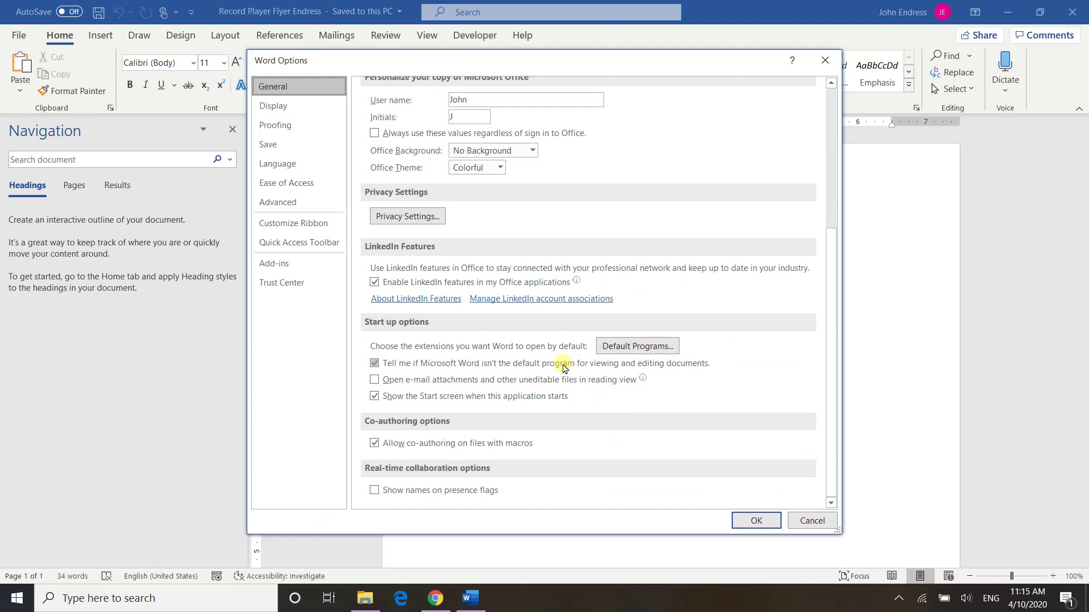
pyautogui.click(290, 203)
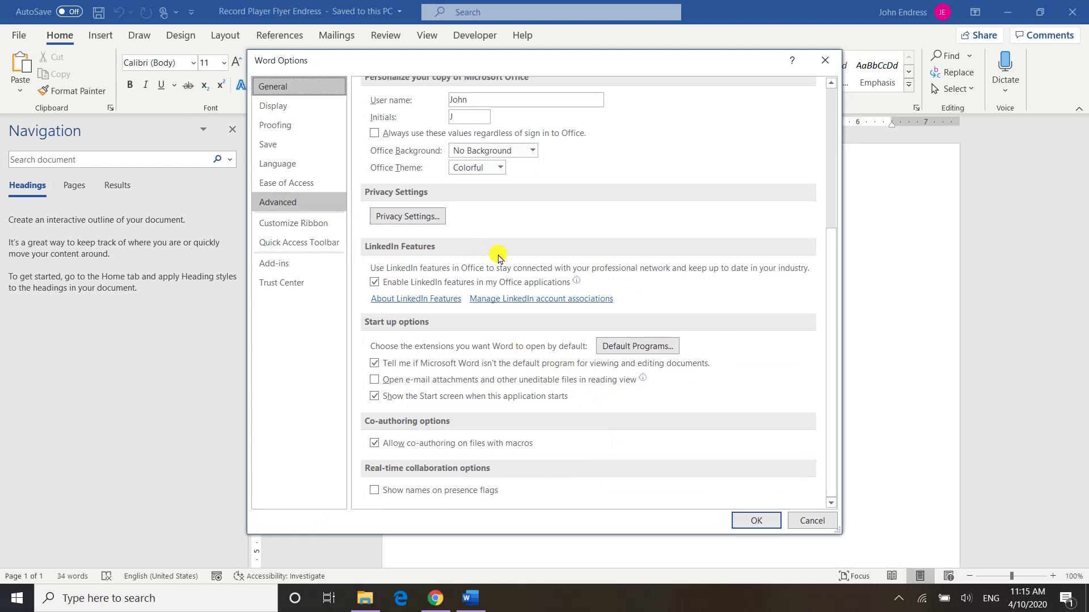
pyautogui.scroll(-2, 499, 262)
pyautogui.scroll(-8, 499, 262)
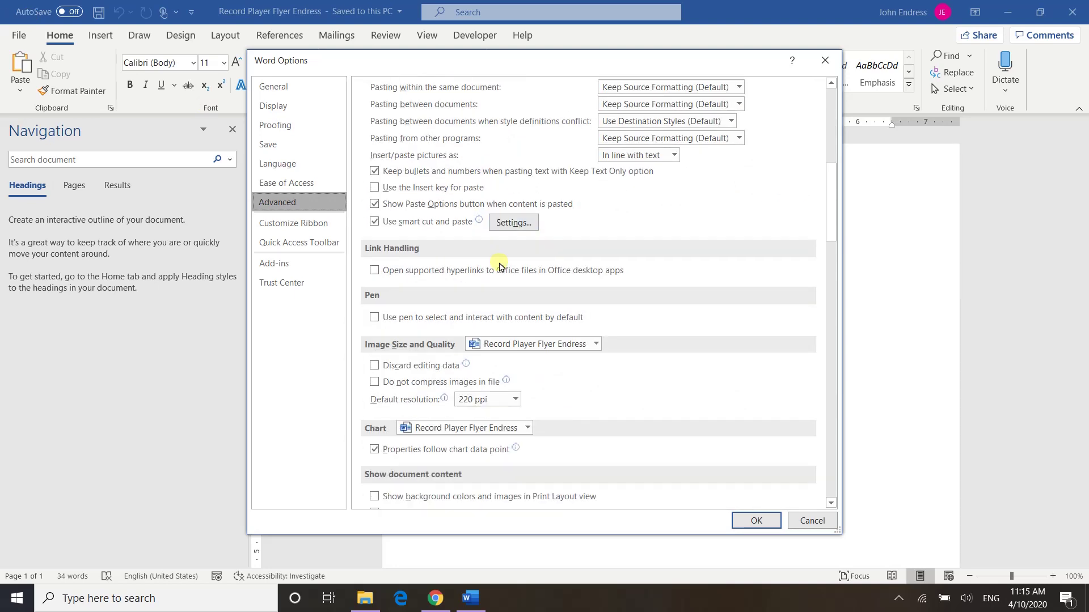
pyautogui.scroll(-8, 499, 268)
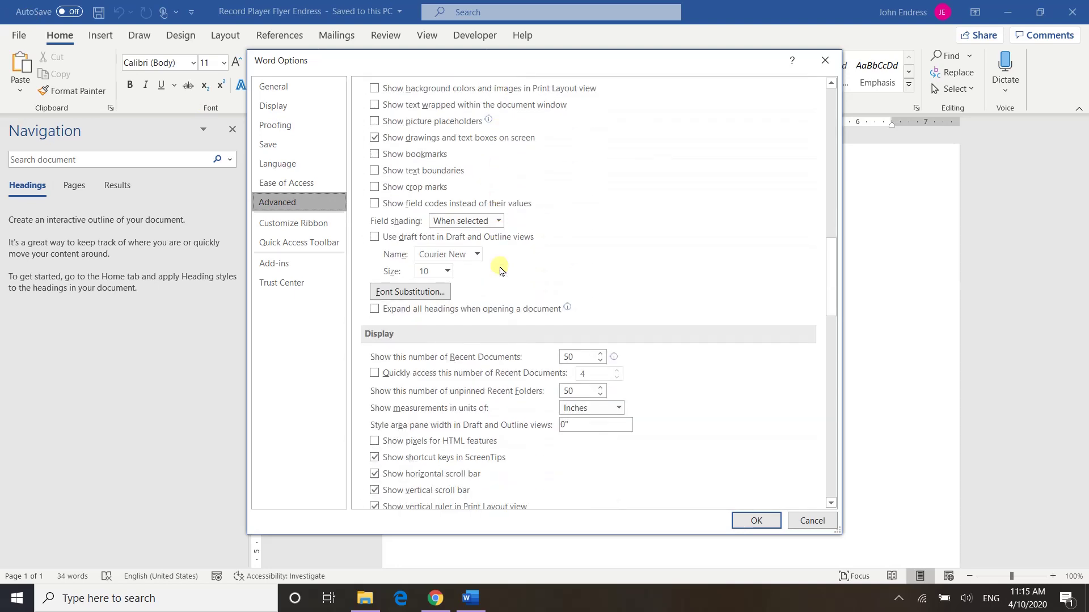
pyautogui.scroll(-10, 499, 272)
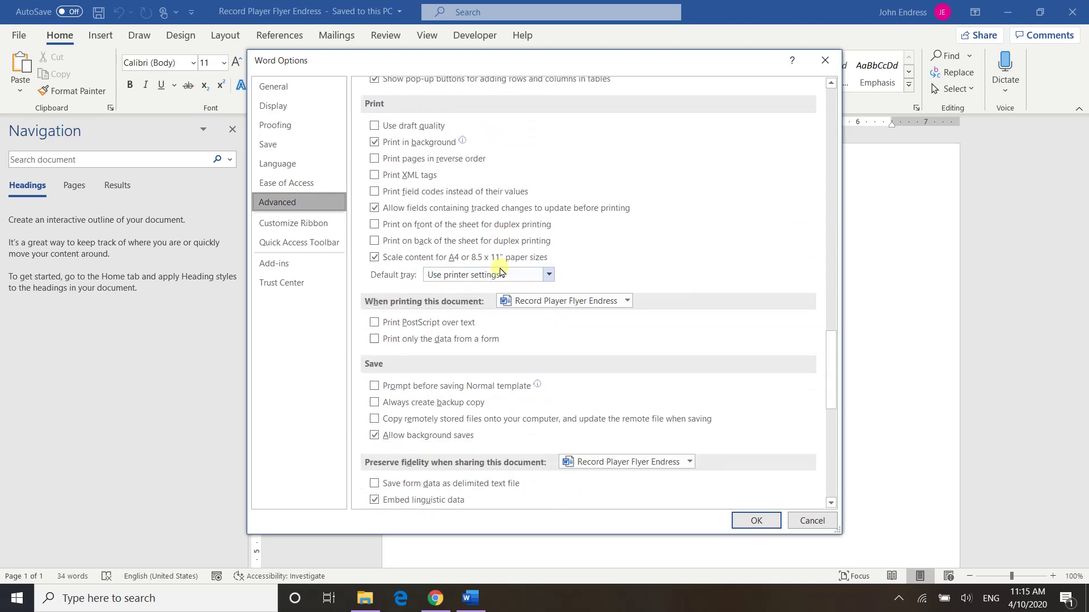
pyautogui.scroll(-4, 500, 272)
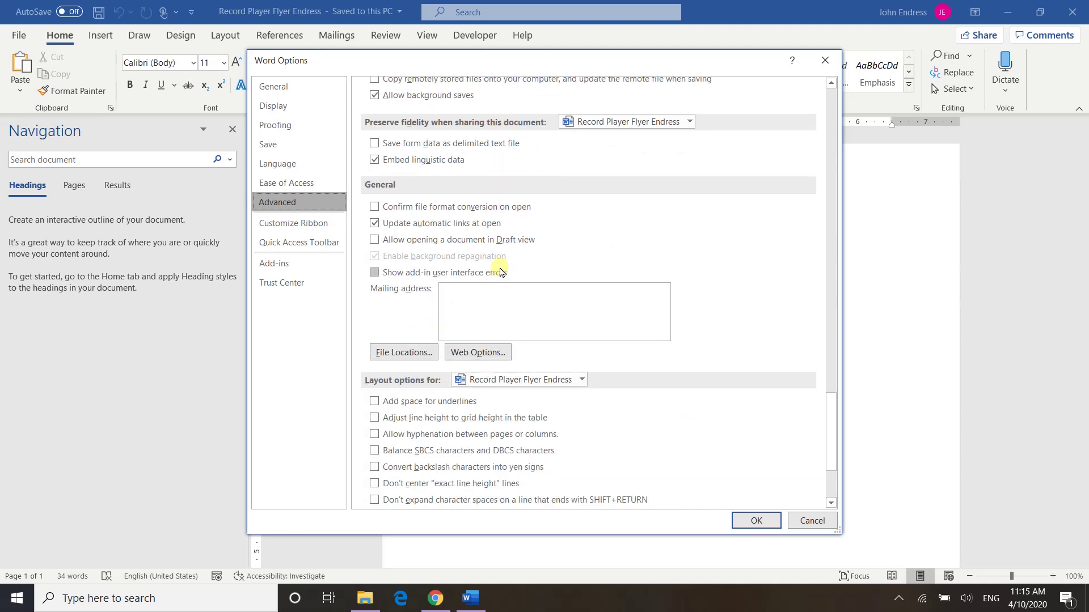
pyautogui.scroll(-1, 499, 272)
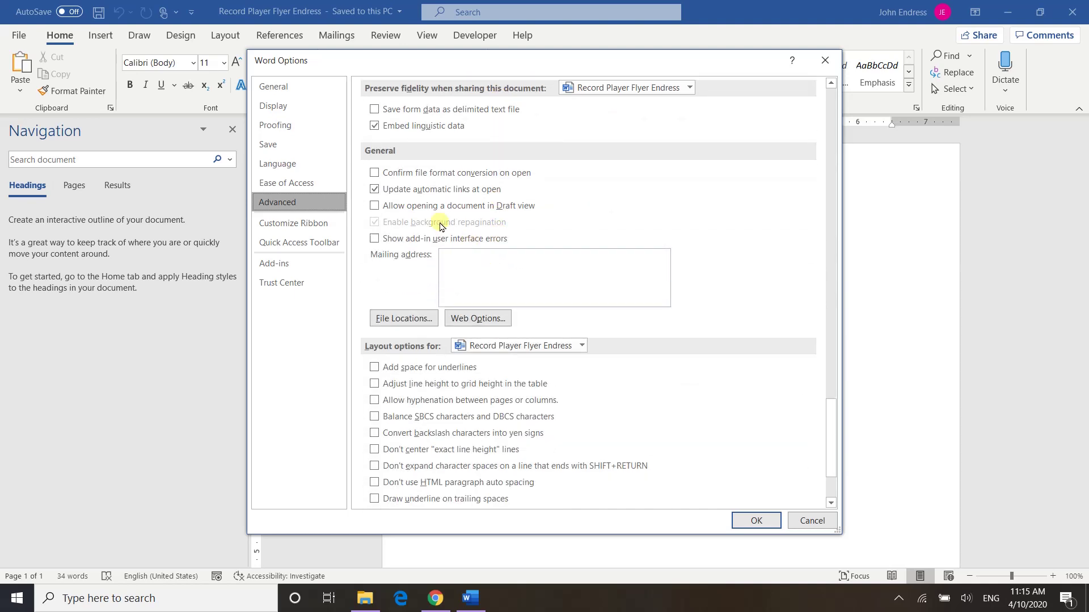
# Recheck the document from the Proofing options, resetting the spelling and grammar checker, and apply the options
pyautogui.click(275, 125)
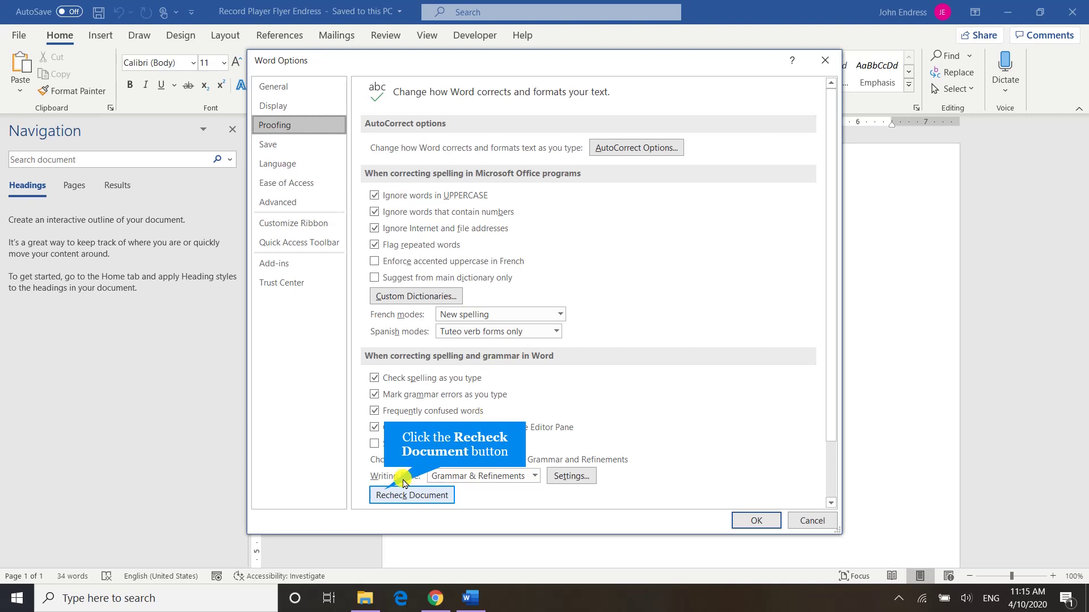
pyautogui.click(389, 493)
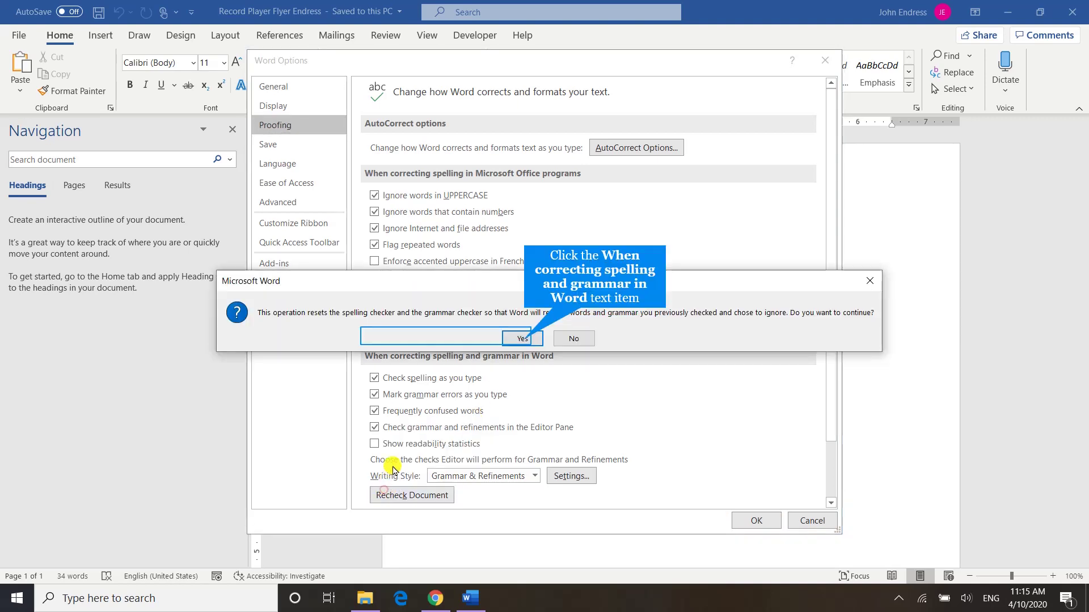
pyautogui.click(522, 339)
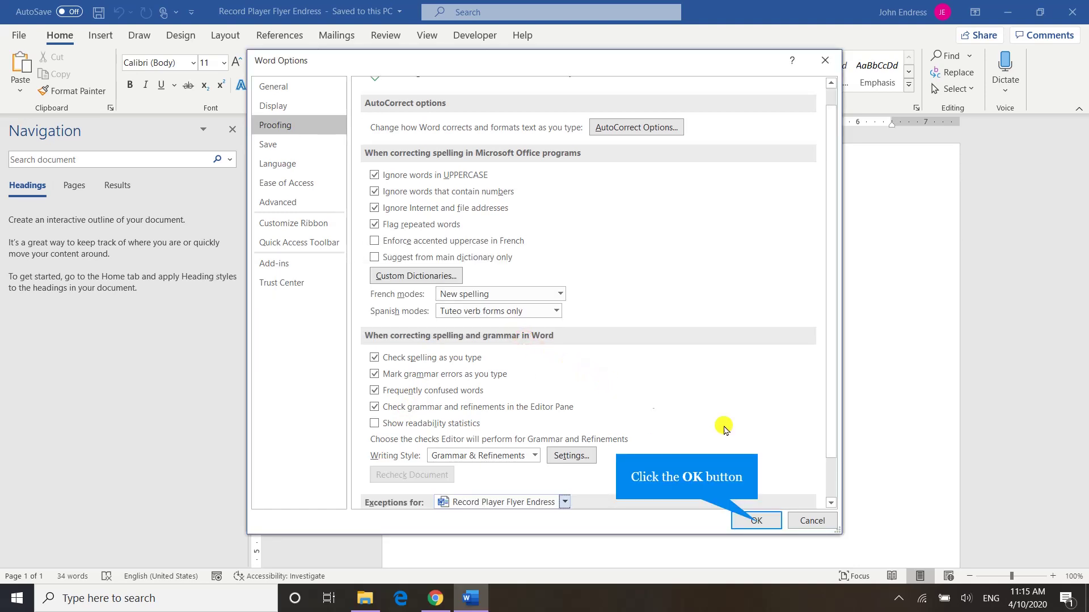
pyautogui.click(760, 519)
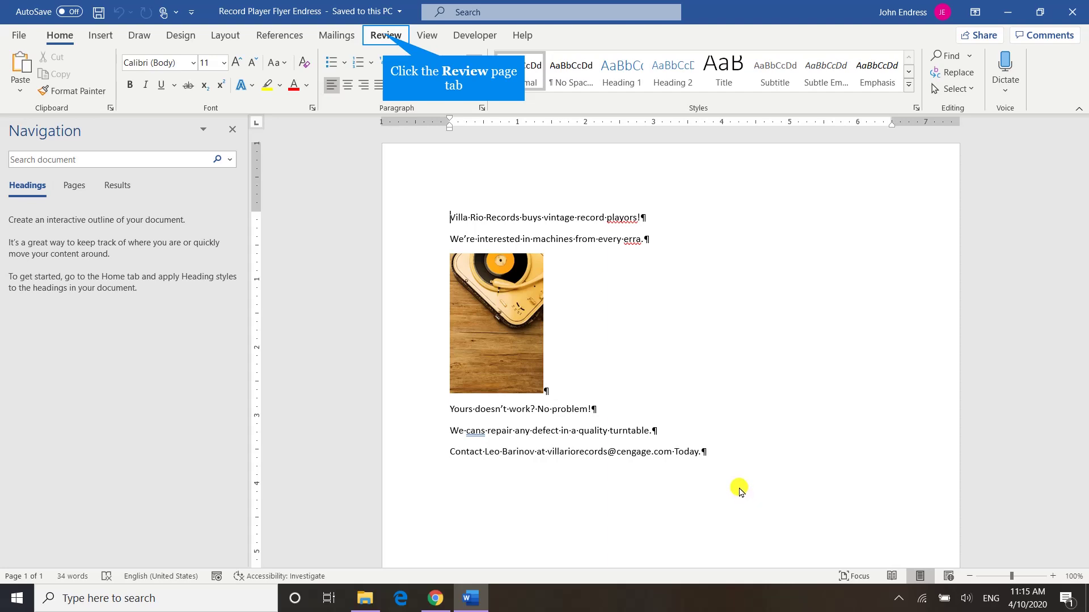
# Run the spelling and grammar check on the flyer and correct "playors" to "players"
pyautogui.click(381, 37)
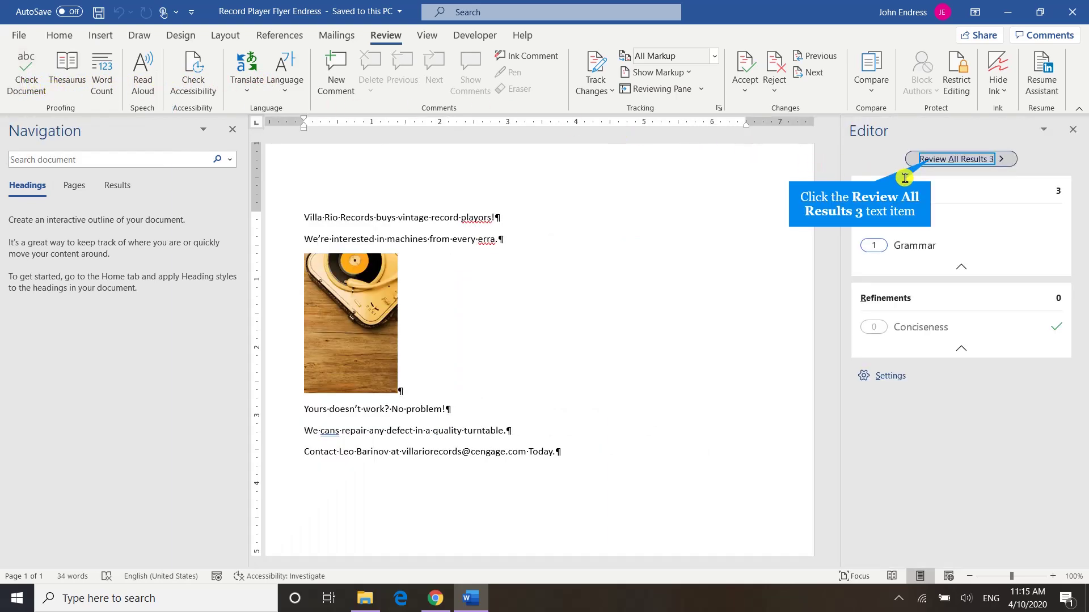
pyautogui.click(931, 163)
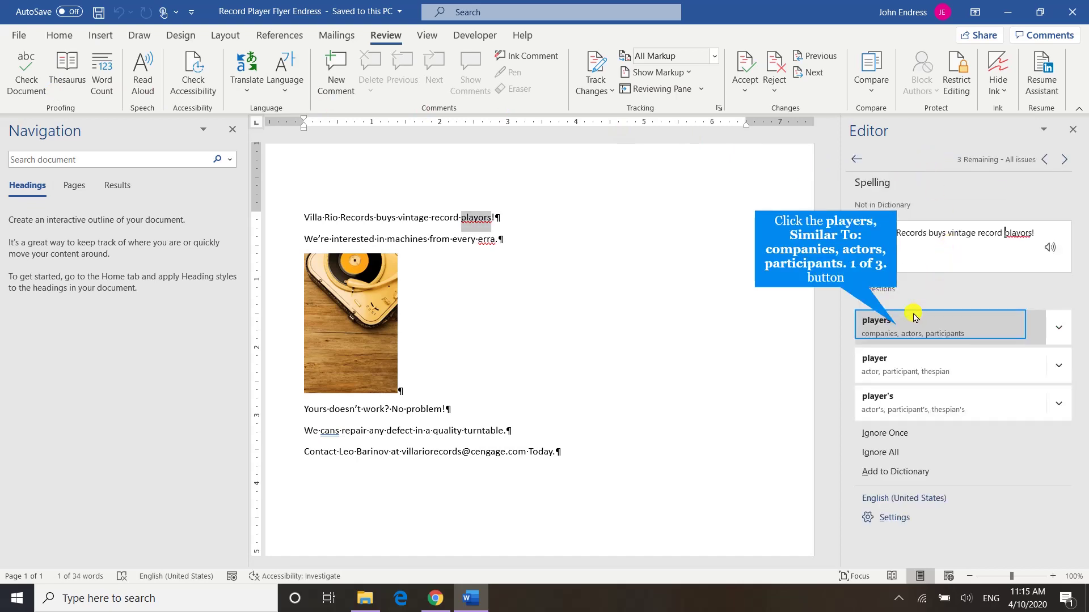
pyautogui.click(899, 327)
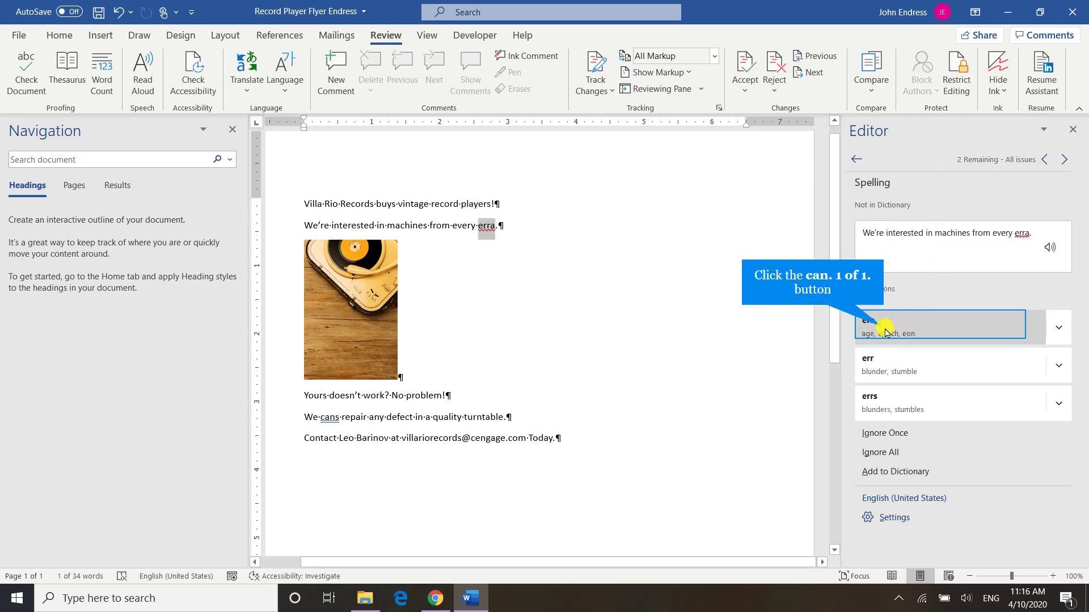
# Correct "erra" to "era" and "cans" to "can" to finish the check, and close the Navigation and Editor panes
pyautogui.click(885, 330)
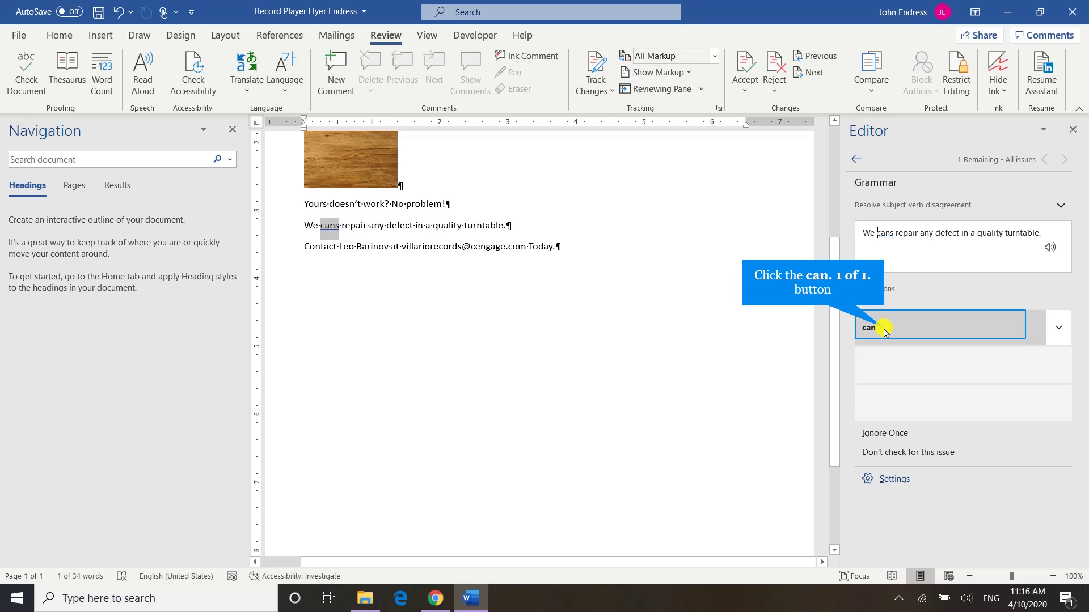
pyautogui.click(885, 330)
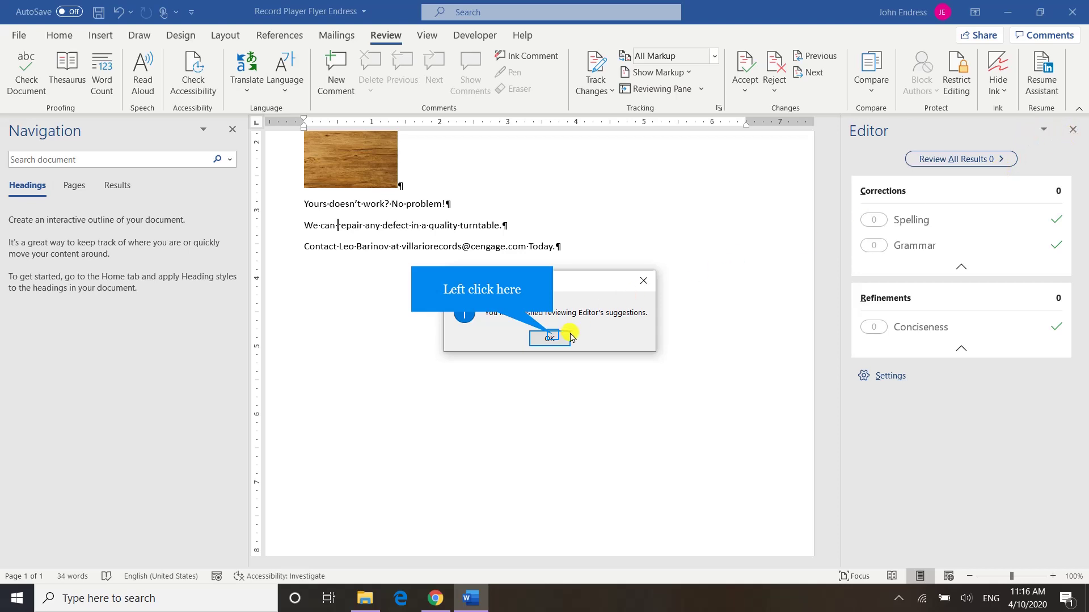
pyautogui.click(550, 337)
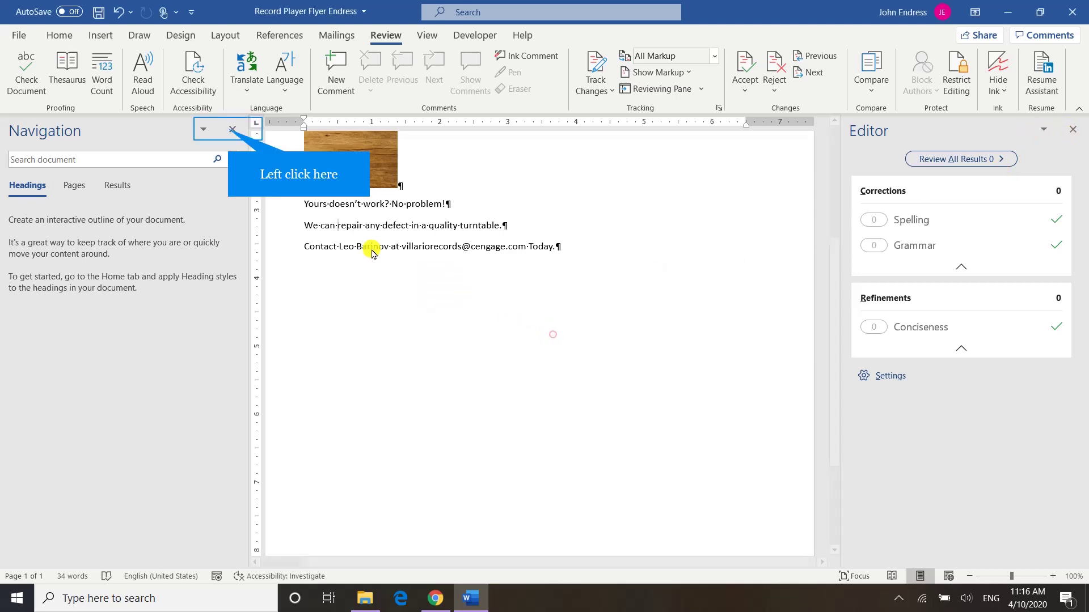
pyautogui.click(232, 130)
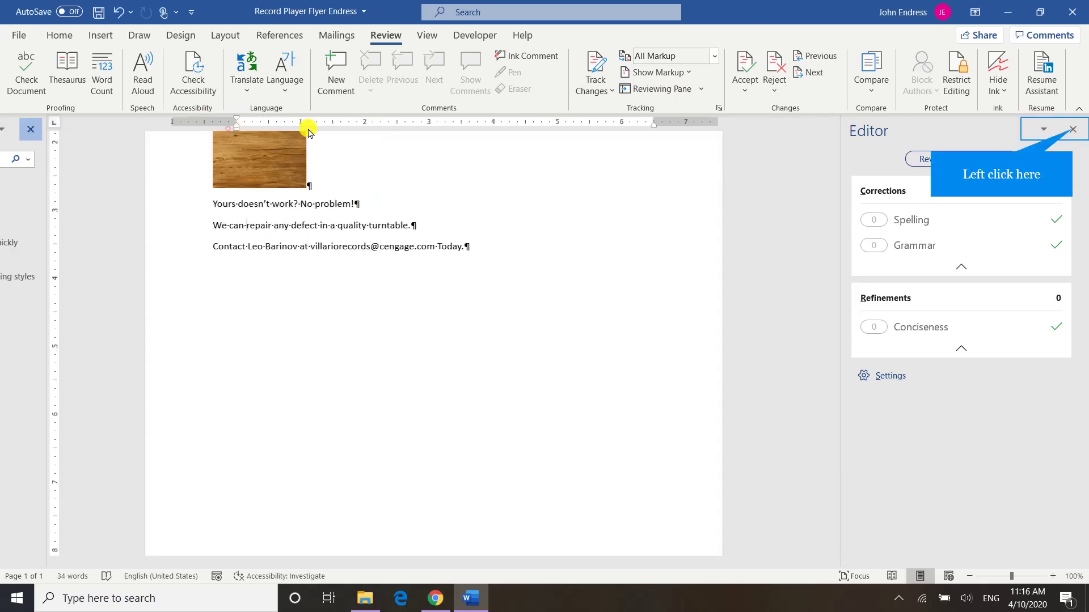
pyautogui.click(1072, 130)
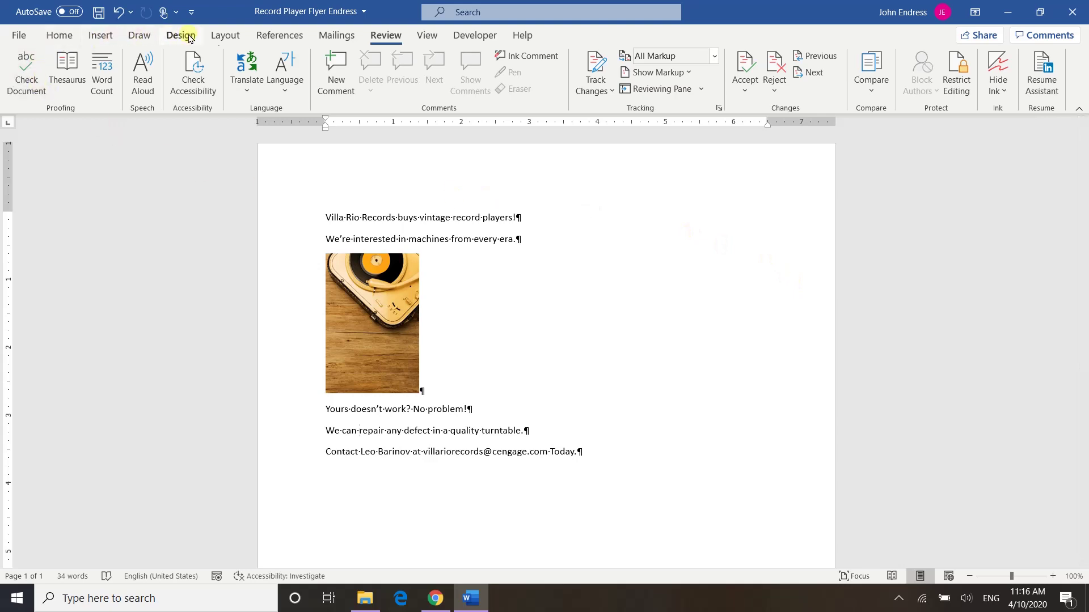
# Set the flyer's page orientation to Landscape and its margins to Narrow
pyautogui.click(222, 35)
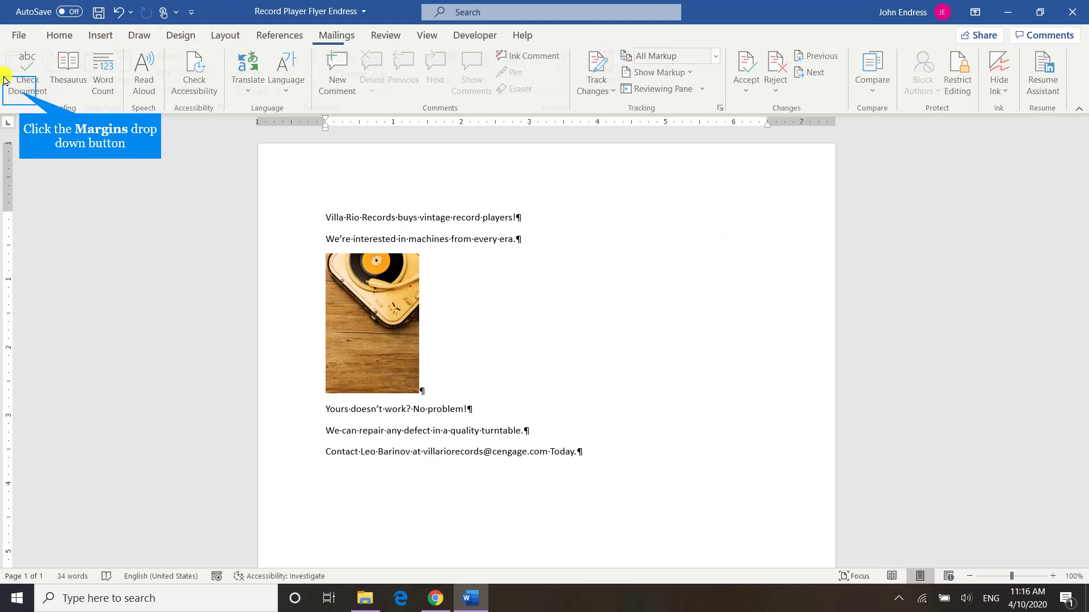
pyautogui.click(21, 89)
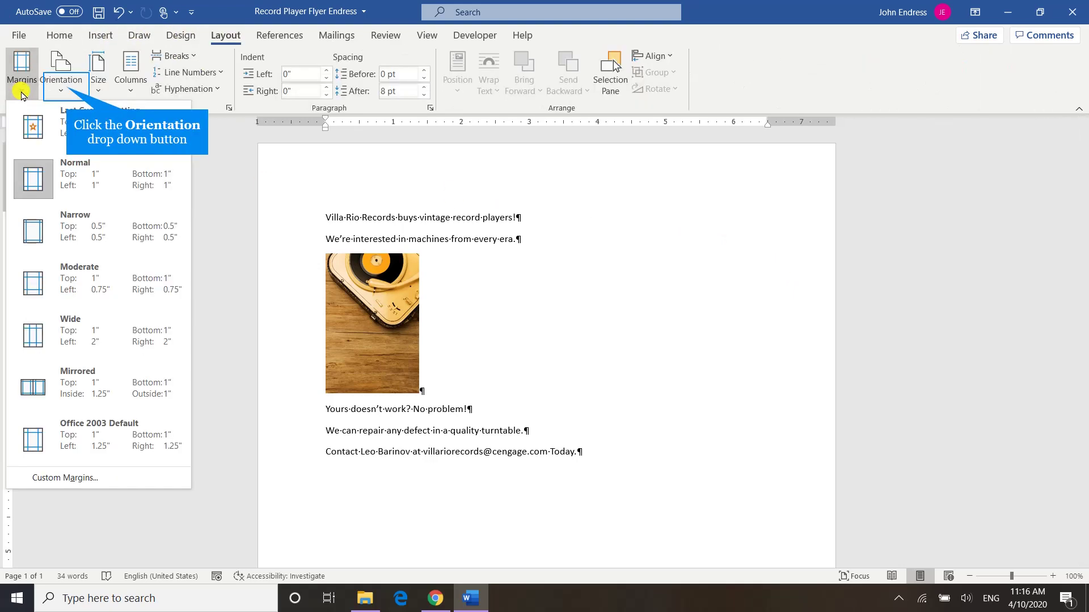
pyautogui.click(62, 86)
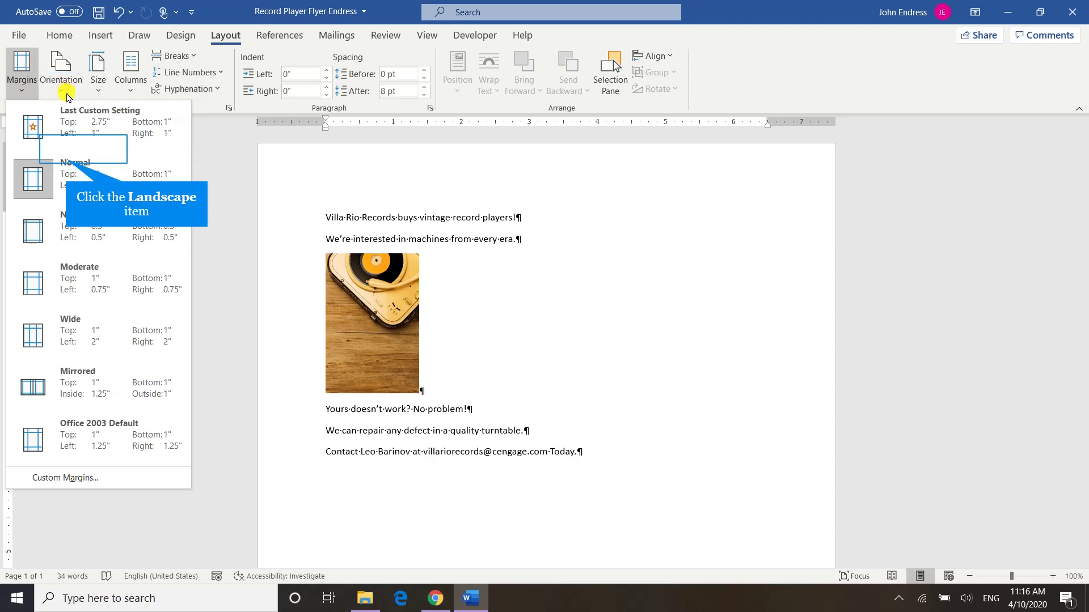
pyautogui.click(64, 160)
pyautogui.click(29, 98)
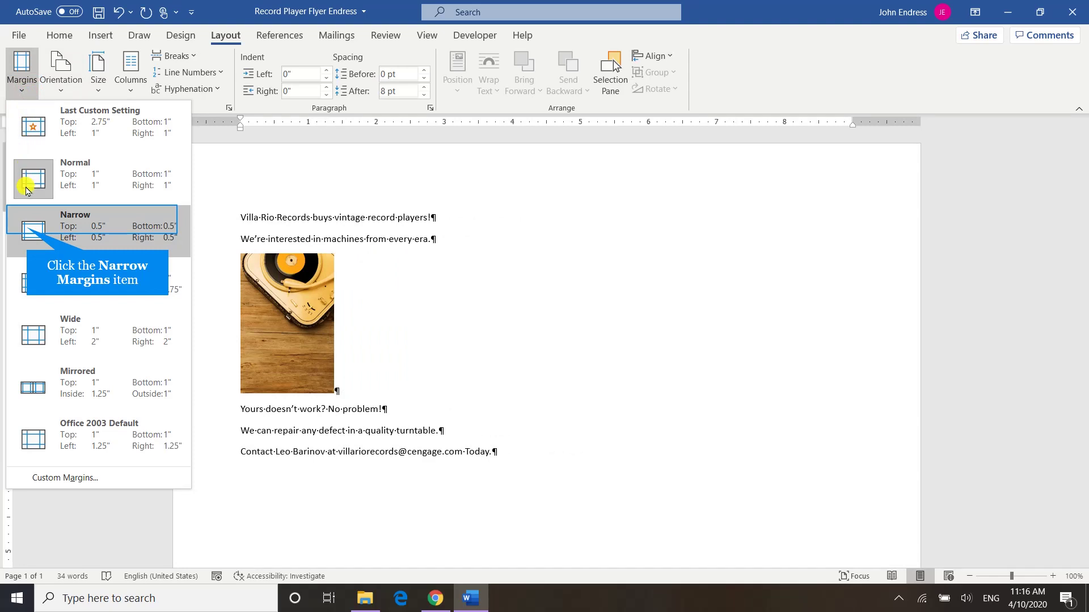
pyautogui.click(29, 230)
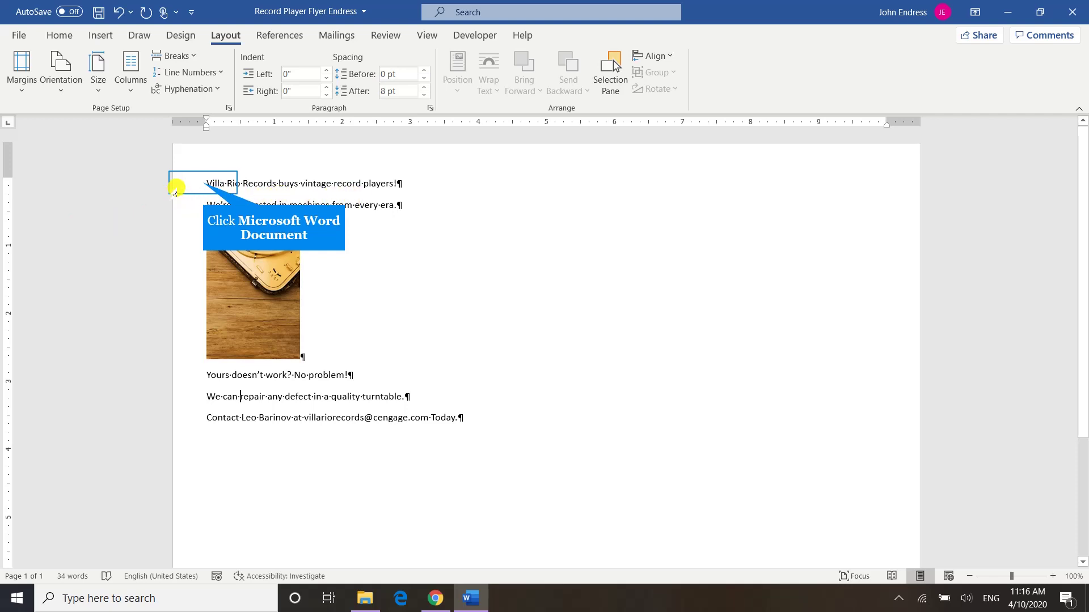
# Format the entire flyer content in Times New Roman, size 22, and center it
pyautogui.moveTo(195, 185); pyautogui.dragTo(465, 445)
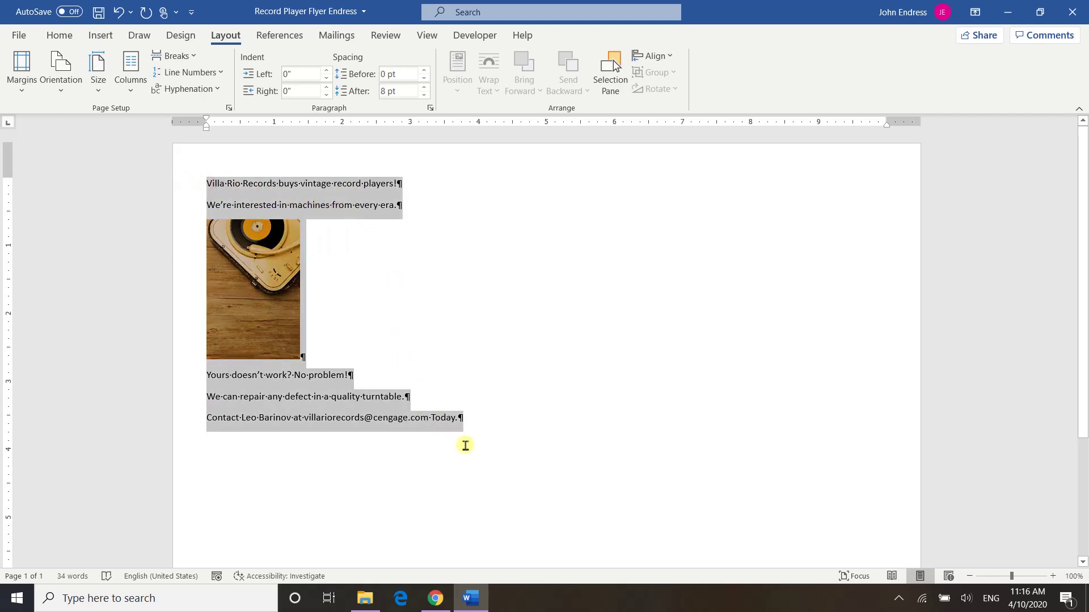
pyautogui.click(58, 36)
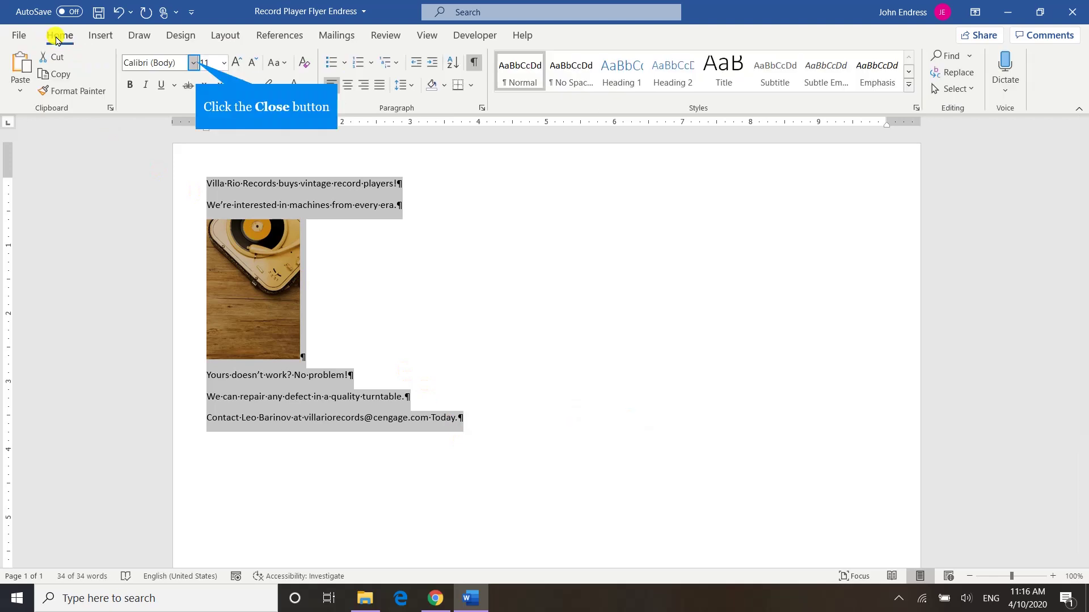
pyautogui.click(195, 63)
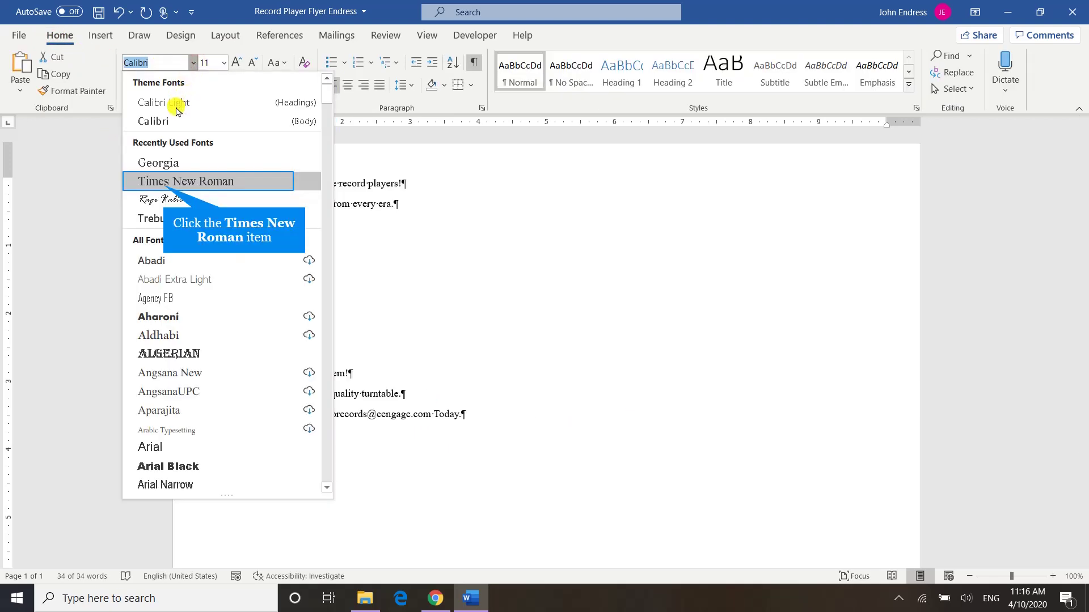
pyautogui.click(164, 183)
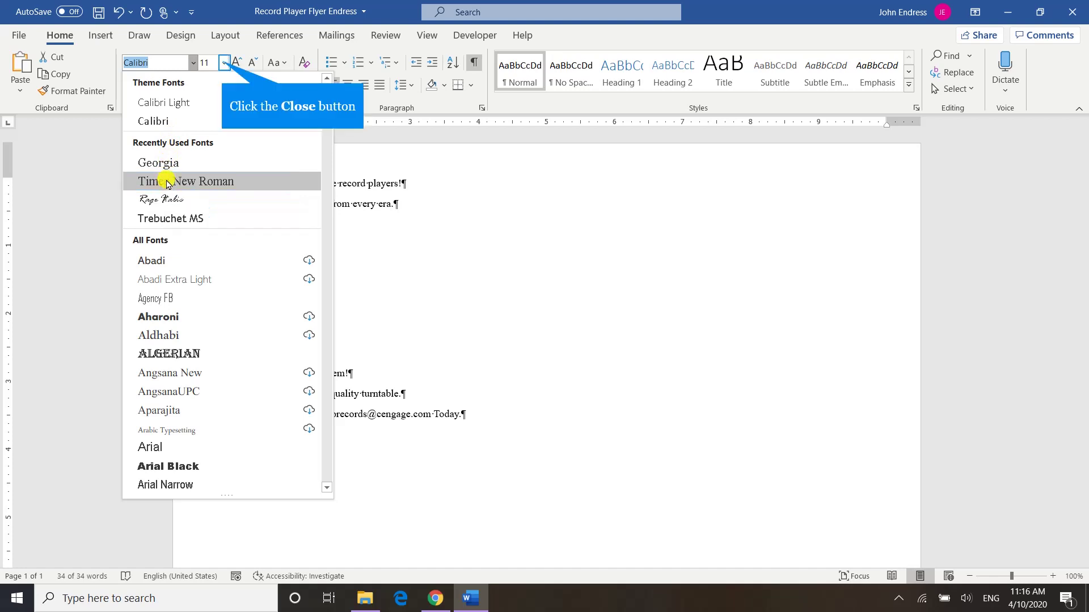
pyautogui.click(221, 65)
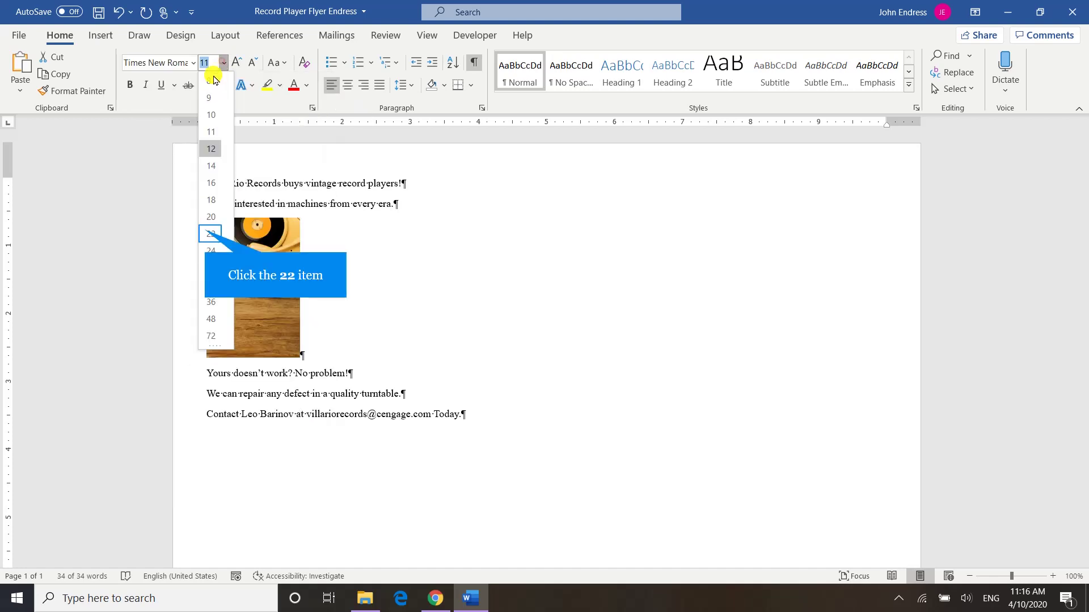
pyautogui.click(205, 233)
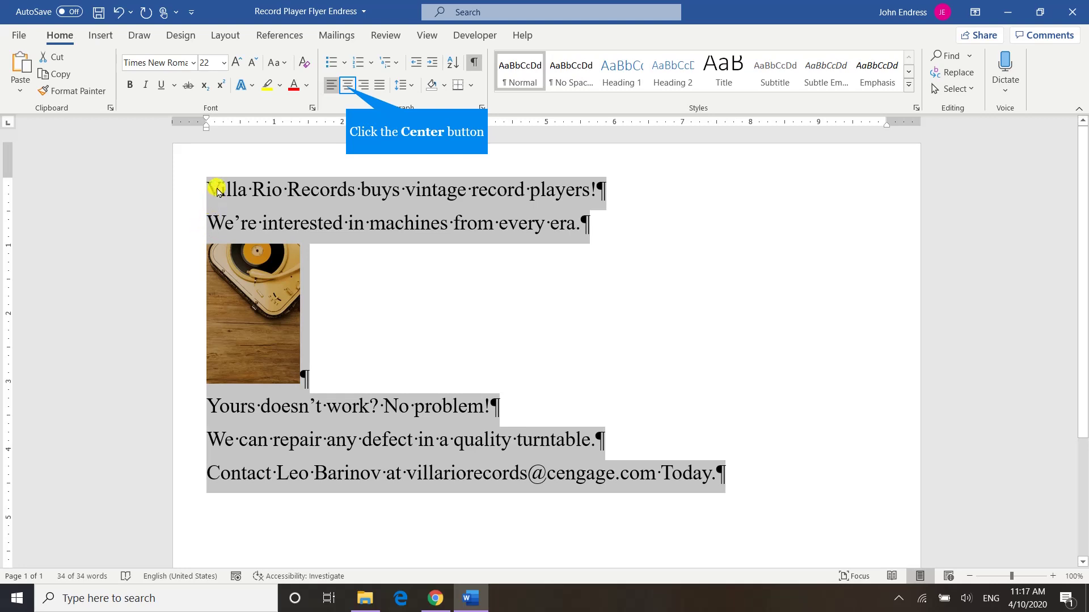
pyautogui.click(347, 86)
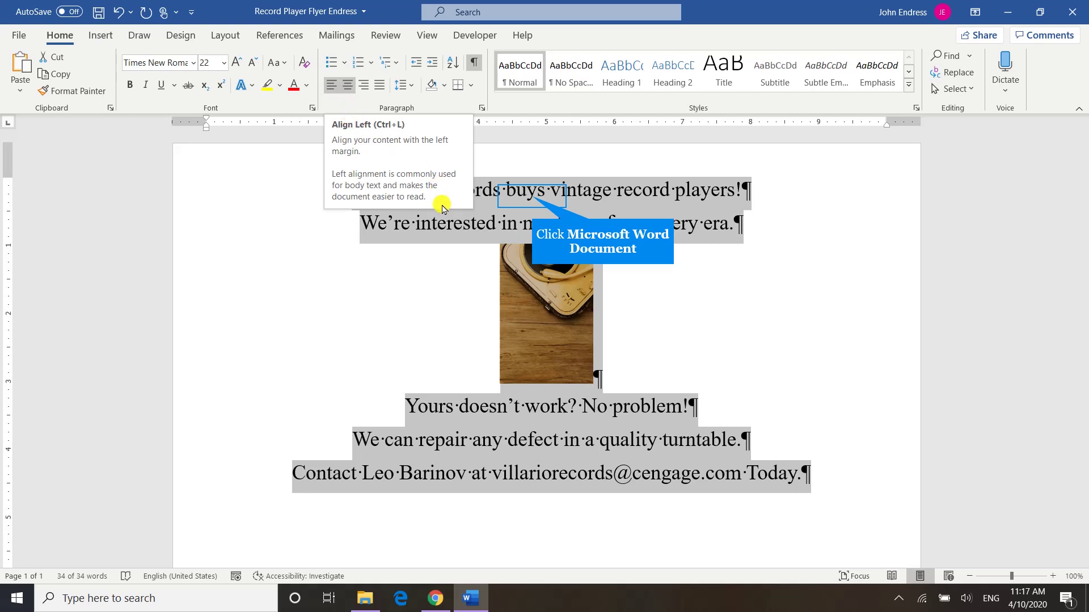
pyautogui.click(533, 200)
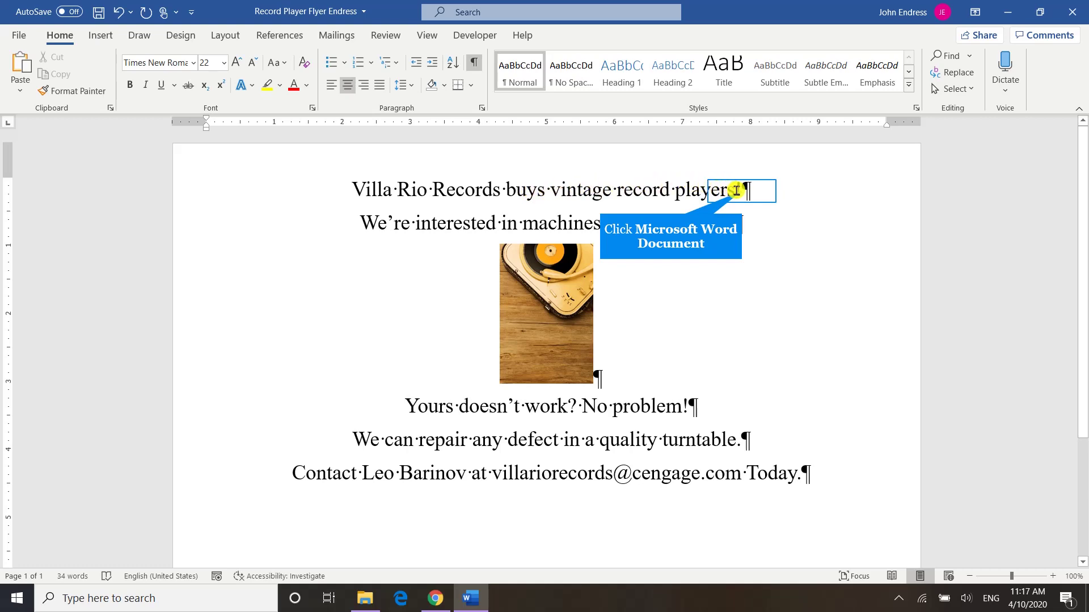
# Add outside borders to the first line, "Villa Rio Records buys vintage record players!", and shade it Orange, Accent 2, Darker 25%
pyautogui.moveTo(741, 190); pyautogui.dragTo(353, 208)
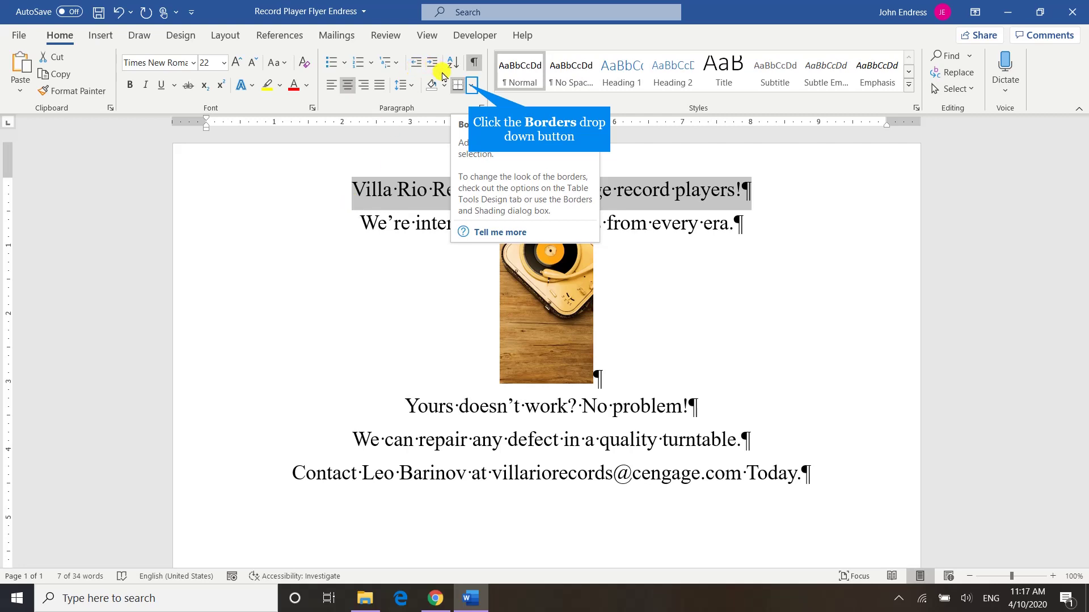
pyautogui.click(469, 88)
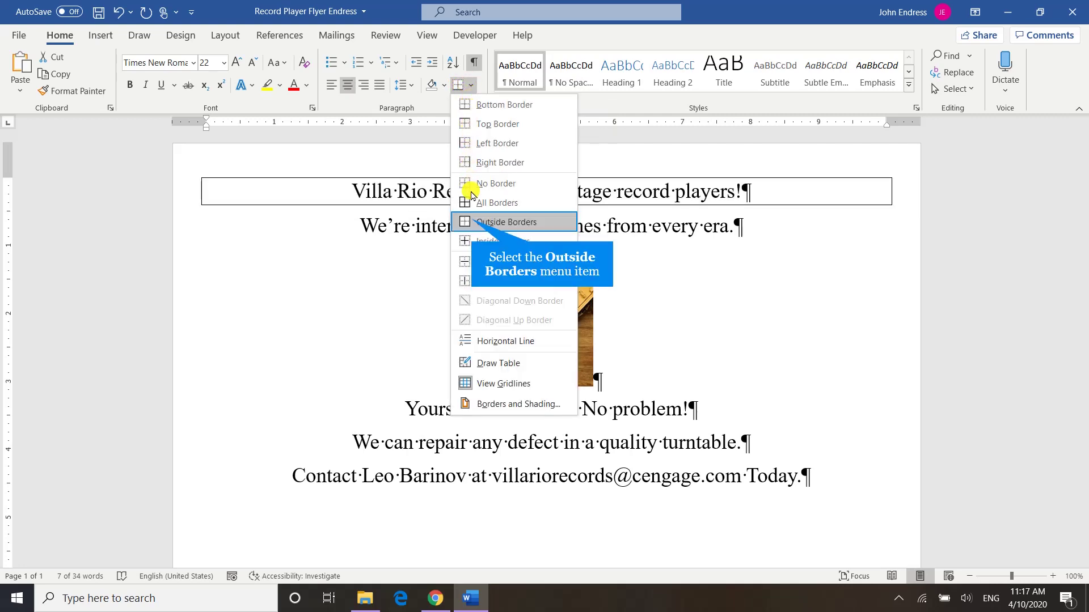
pyautogui.click(472, 222)
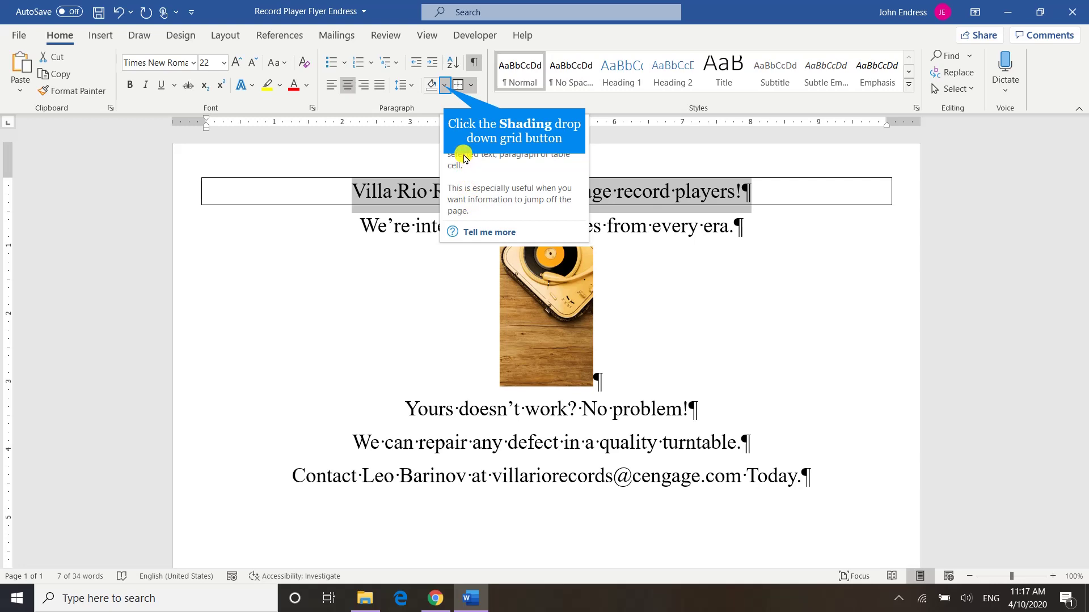
pyautogui.click(445, 87)
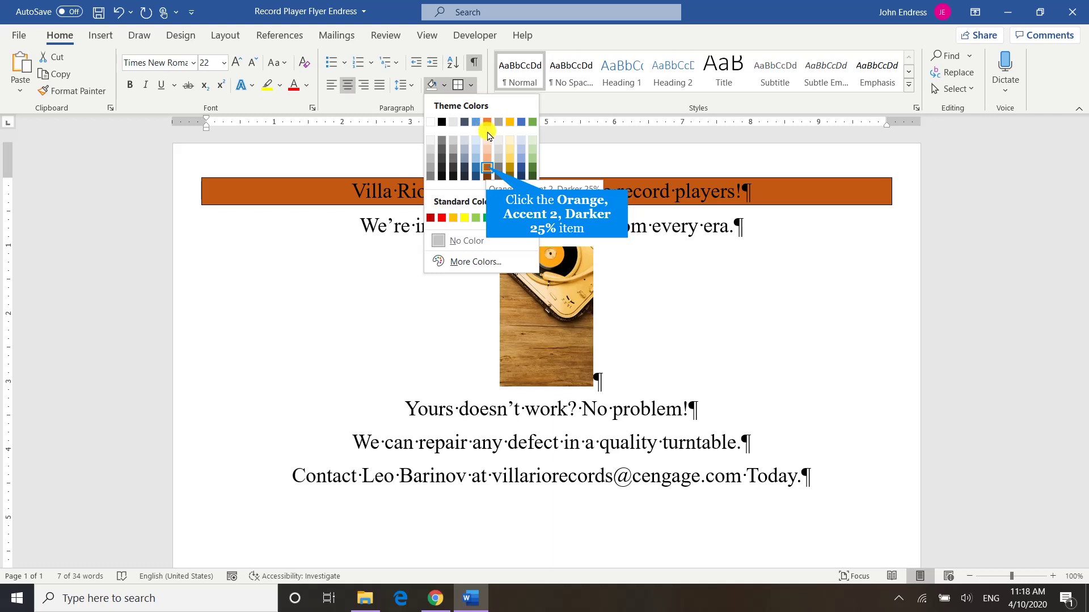
pyautogui.click(488, 171)
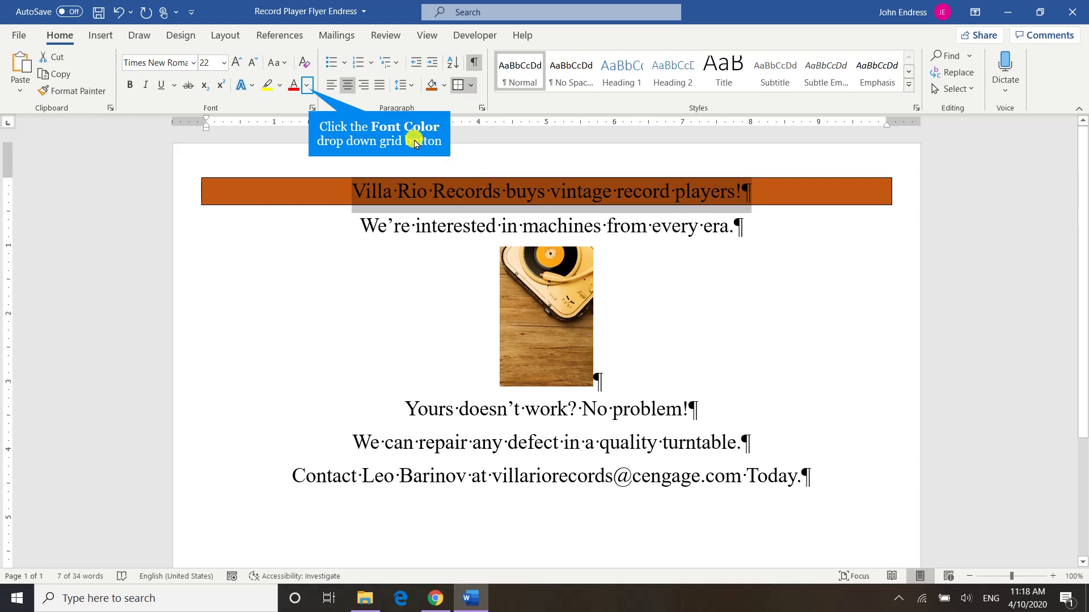
# Change the font color of the shaded first line to white and deselect the text
pyautogui.click(307, 86)
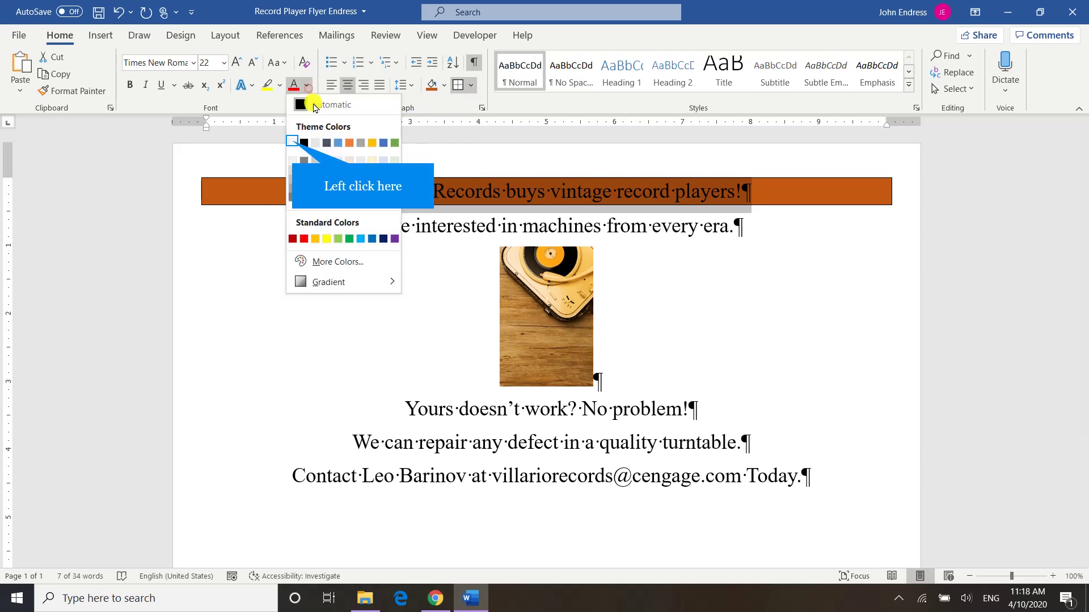
pyautogui.click(292, 143)
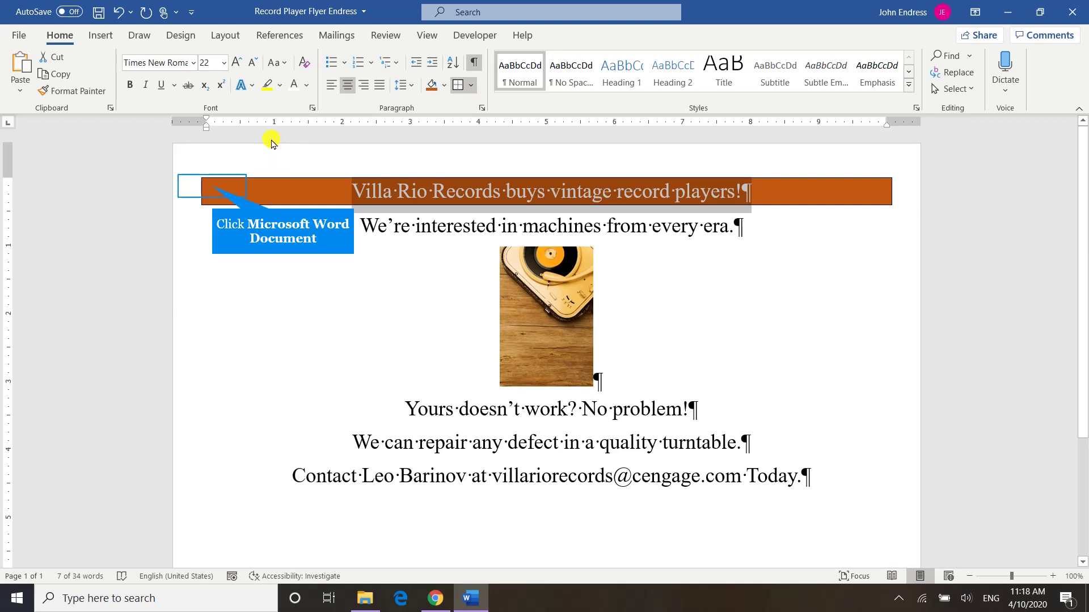
pyautogui.click(213, 190)
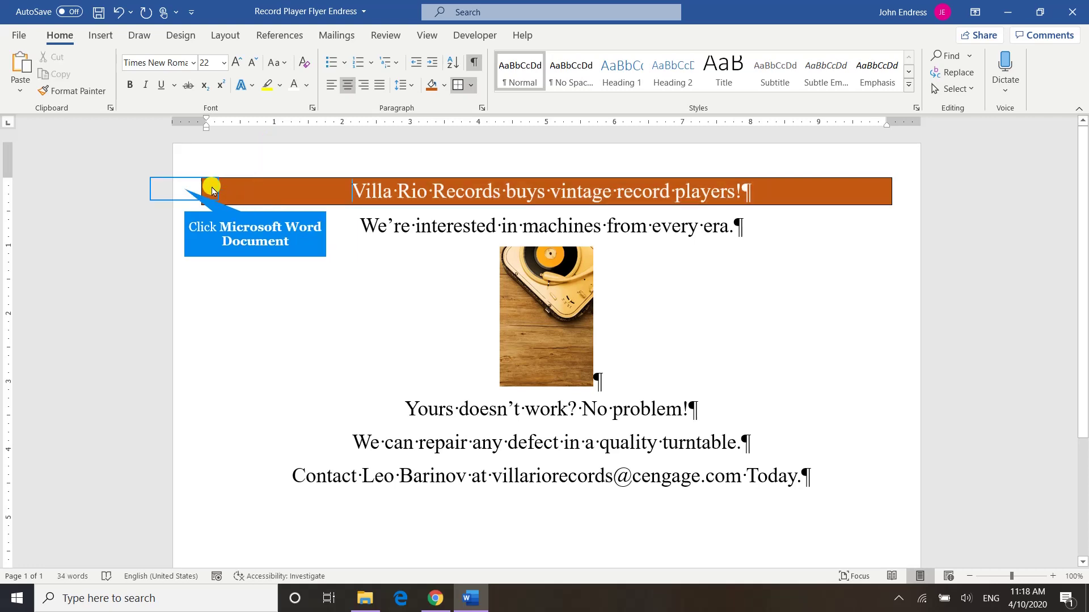
# Copy the formatting of the shaded first line with the Format Painter
pyautogui.click(177, 186)
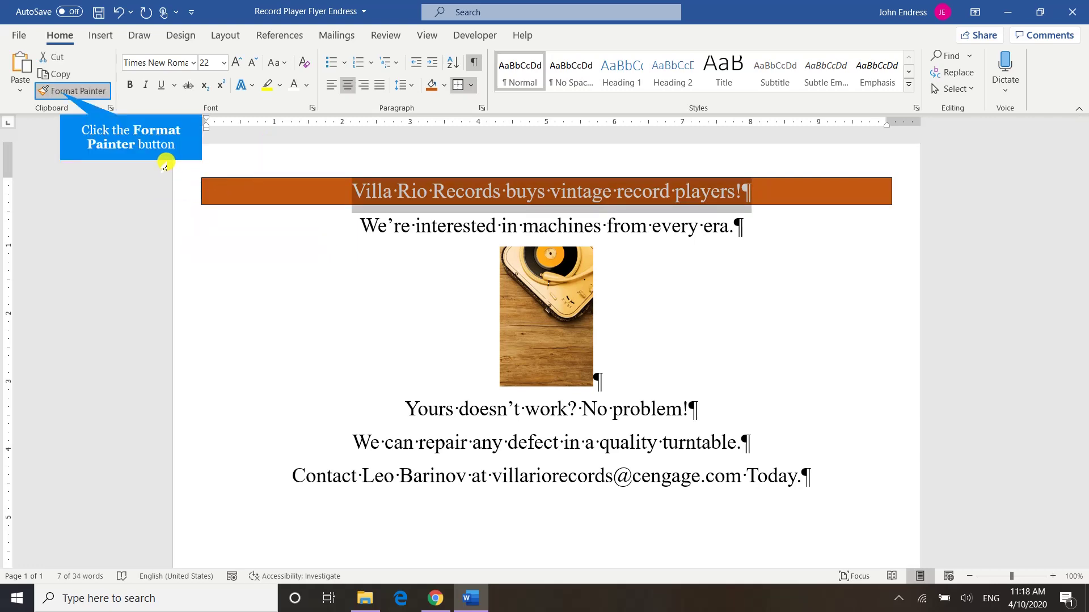
pyautogui.click(62, 92)
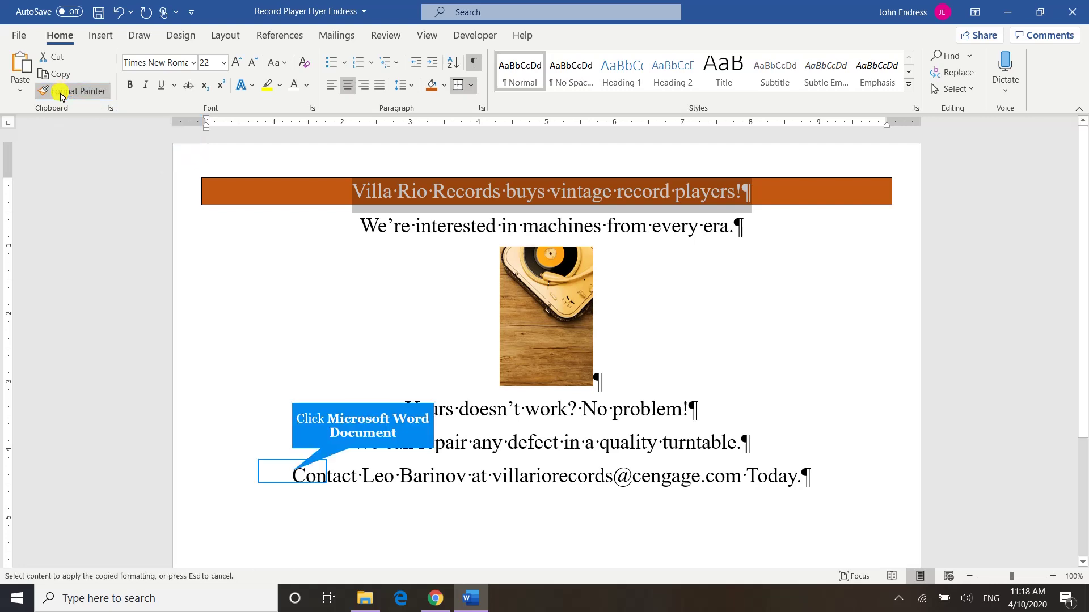